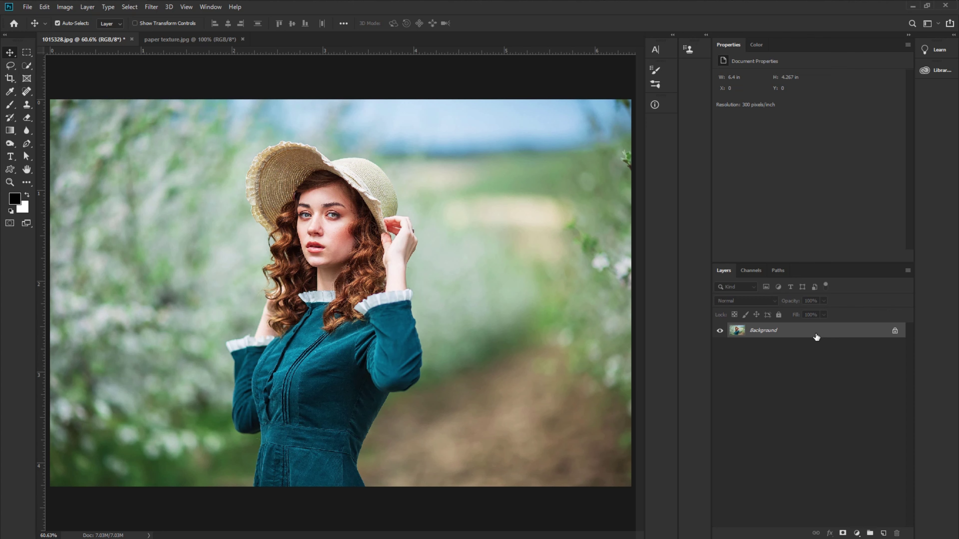
# Step: Duplicate the Background layer as Layer 1 and convert Layer 1 to a smart object
pyautogui.press('ctrl')
pyautogui.hotkey('ctrl', 'j')
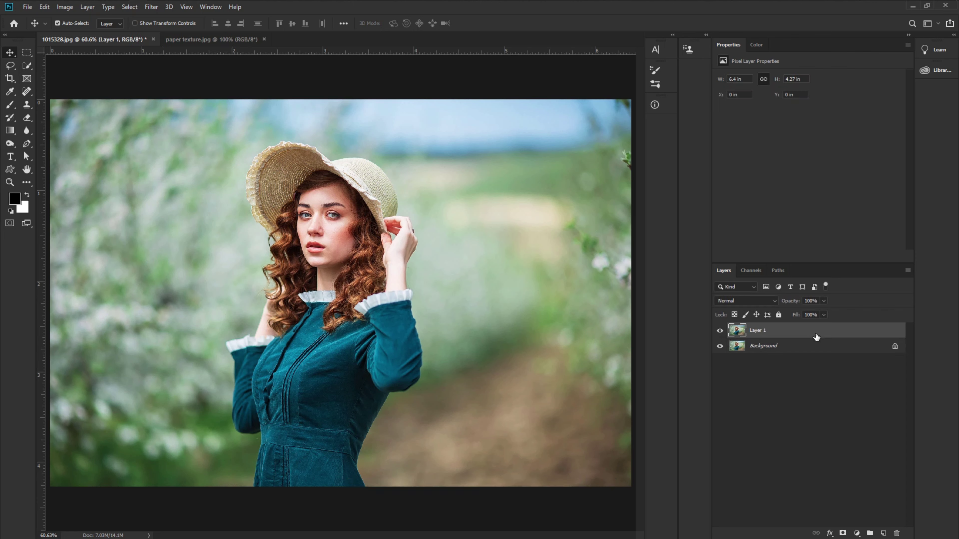
pyautogui.rightClick(817, 337)
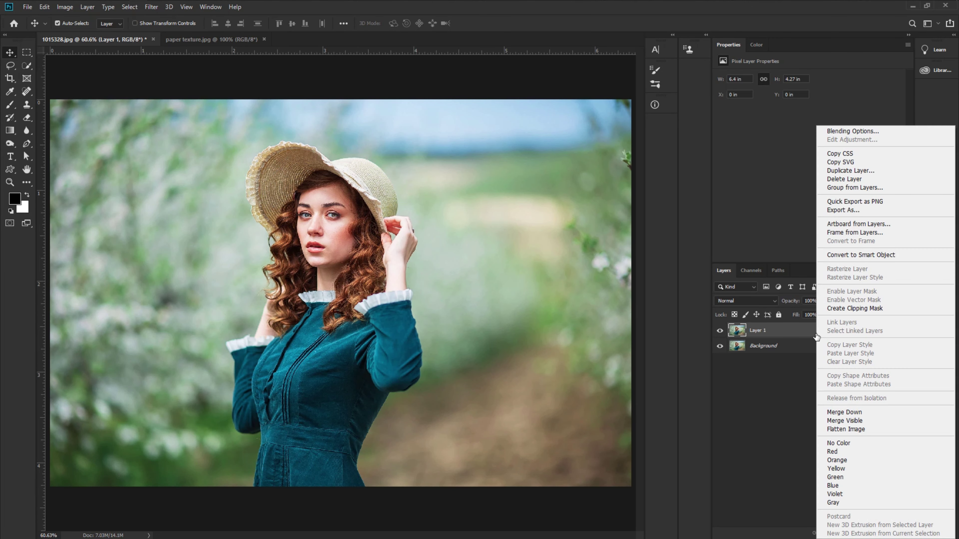
pyautogui.click(850, 256)
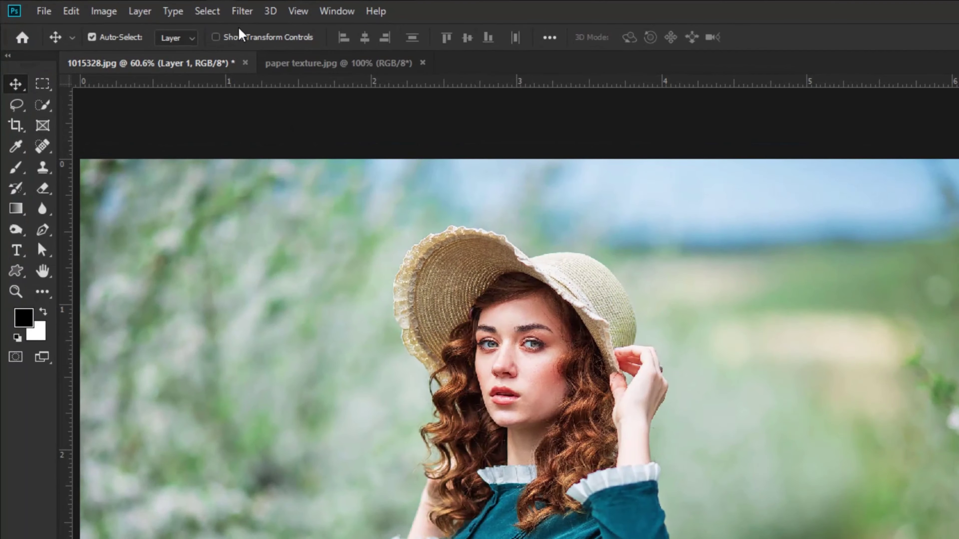
# Step: Apply the Filter Gallery's Dry Brush to Layer 1 with brush size 3, brush detail 9, texture 1
pyautogui.click(148, 7)
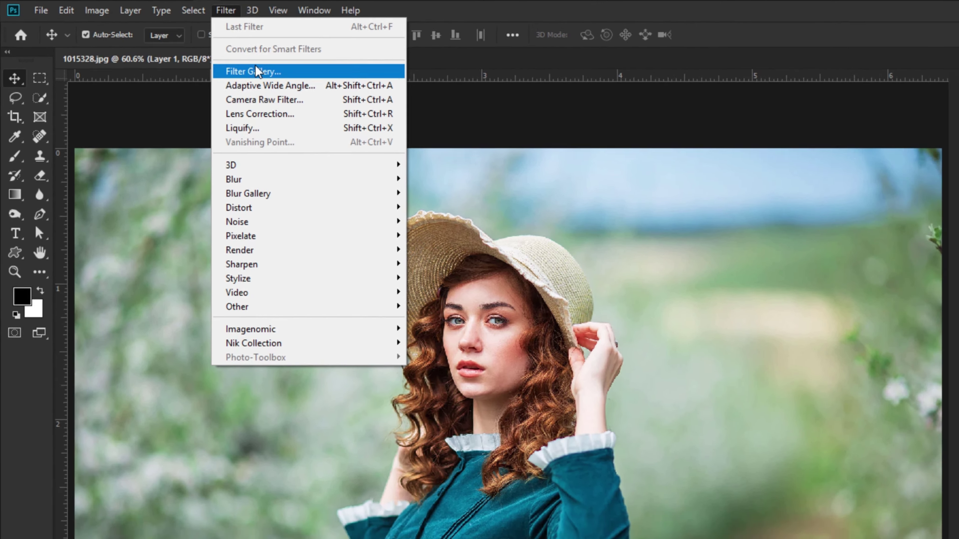
pyautogui.click(274, 75)
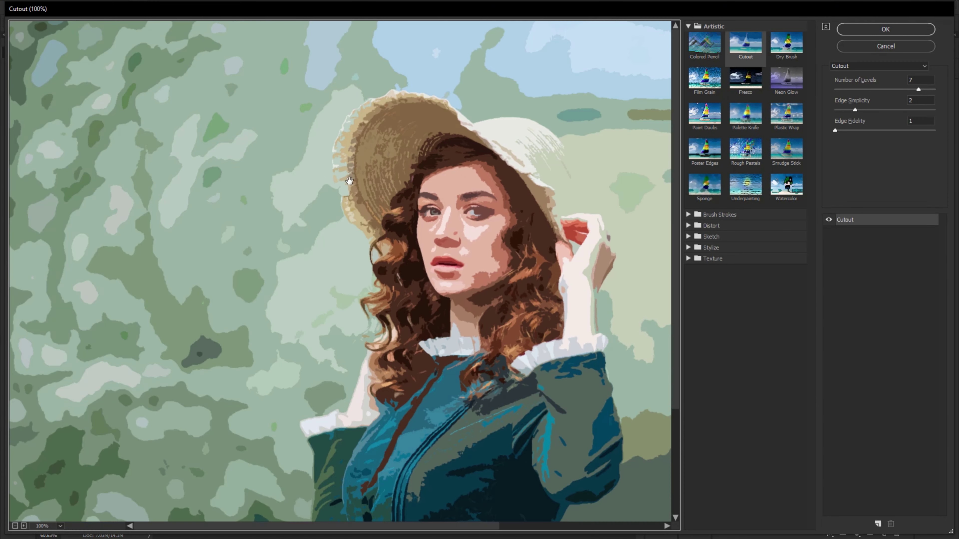
pyautogui.click(785, 58)
pyautogui.moveTo(544, 297); pyautogui.dragTo(514, 270)
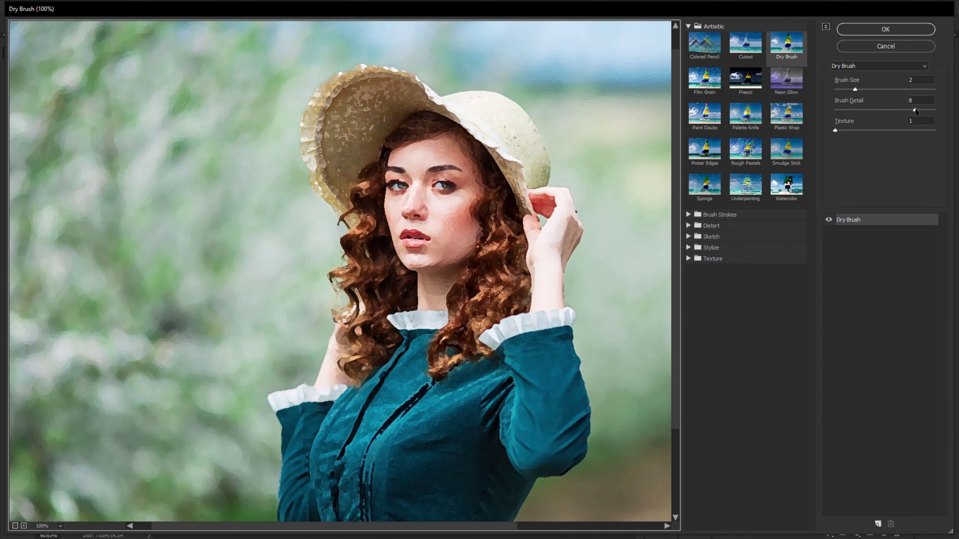
pyautogui.moveTo(915, 108); pyautogui.dragTo(922, 110)
pyautogui.moveTo(858, 89); pyautogui.dragTo(860, 89)
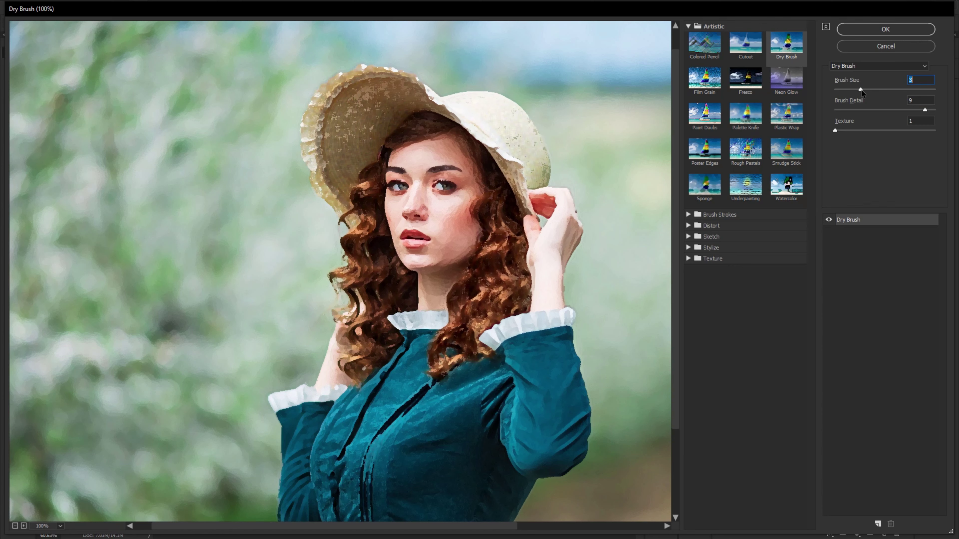
pyautogui.click(886, 29)
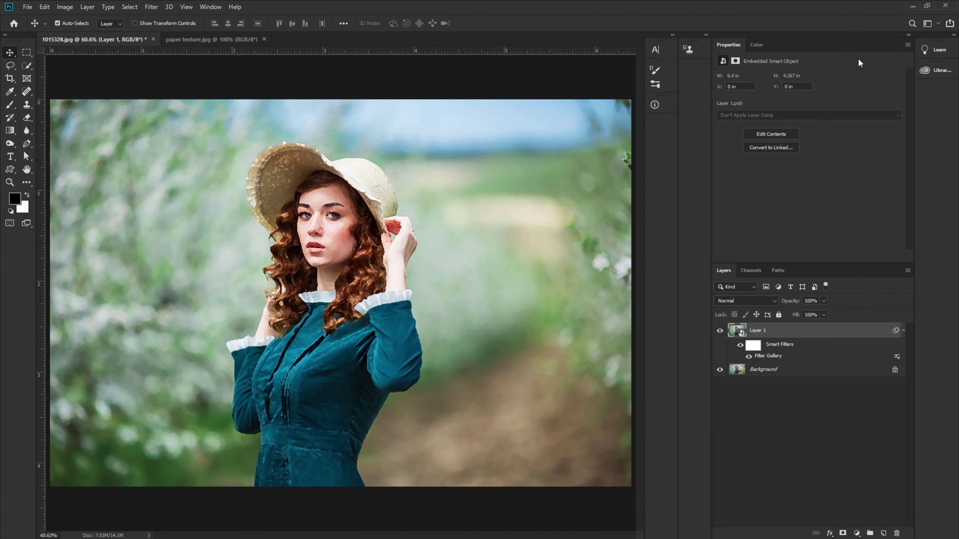
# Step: Add a second Filter Gallery smart filter, Cutout, with edge simplicity 3 to Layer 1
pyautogui.scroll(3, 238, 191)
pyautogui.scroll(1, 259, 206)
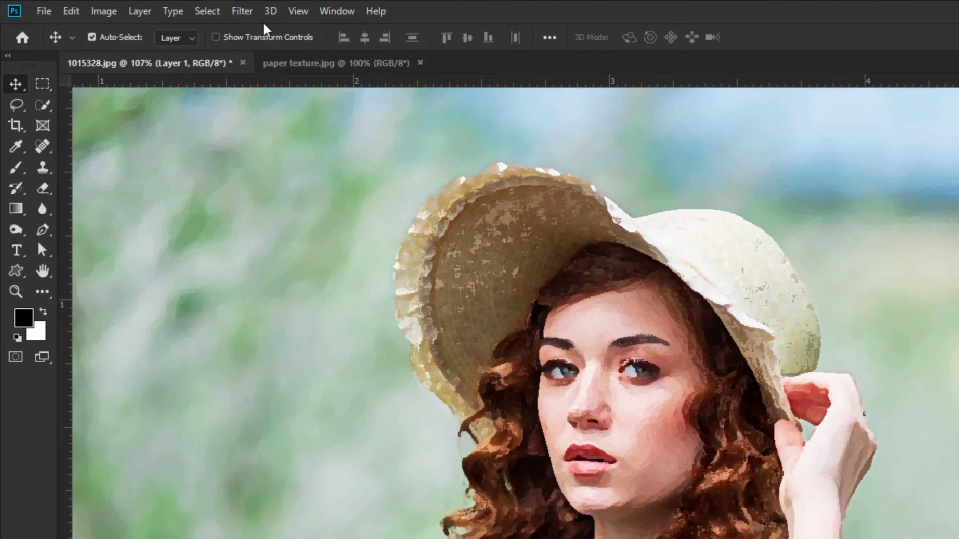
pyautogui.click(151, 6)
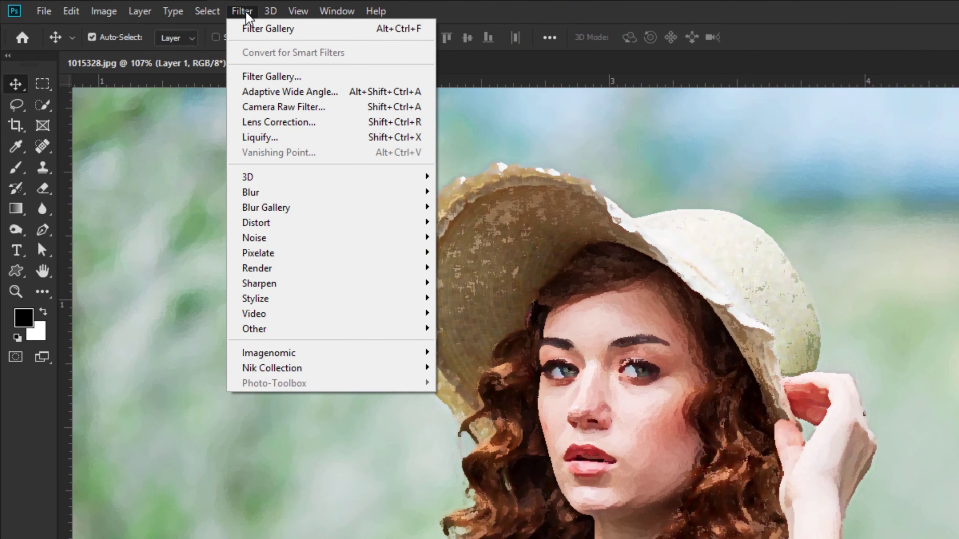
pyautogui.click(271, 77)
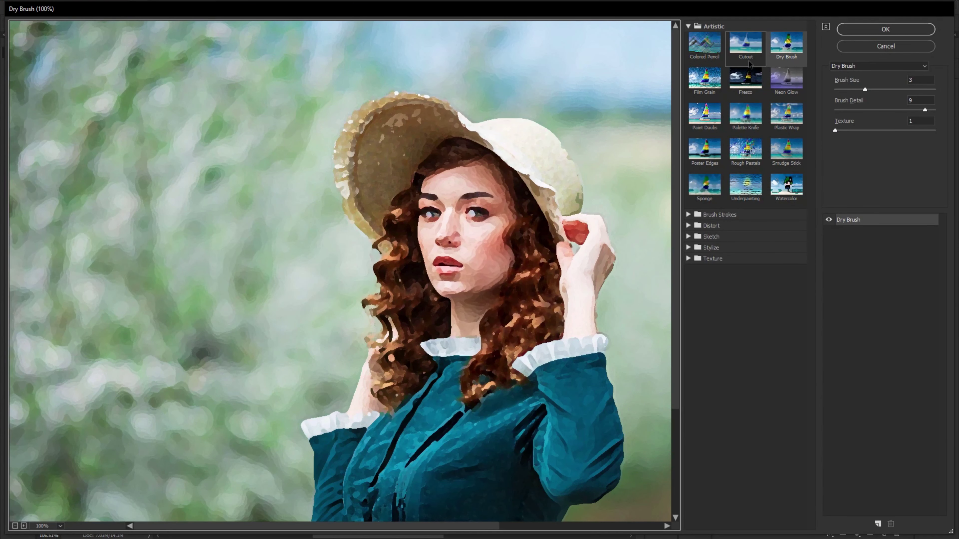
pyautogui.click(746, 58)
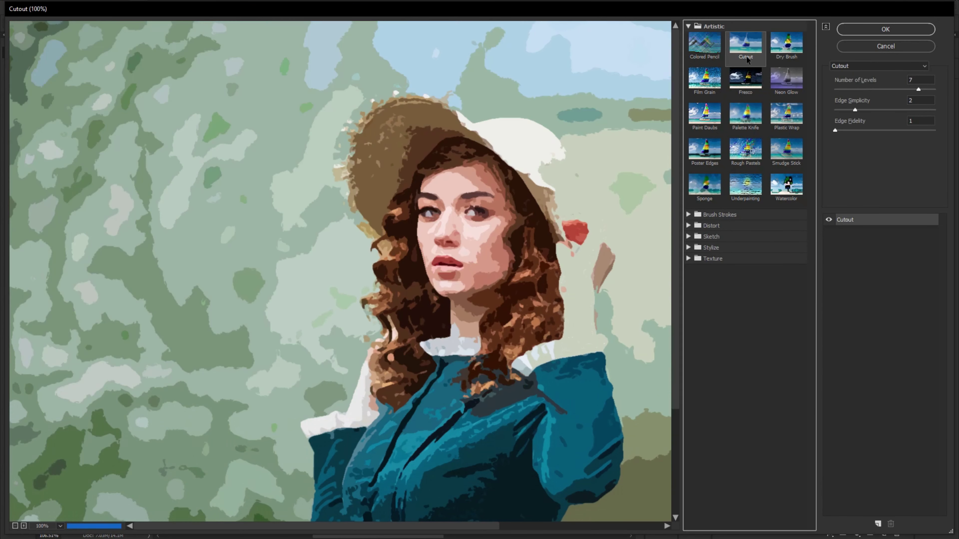
pyautogui.moveTo(500, 274); pyautogui.dragTo(430, 241)
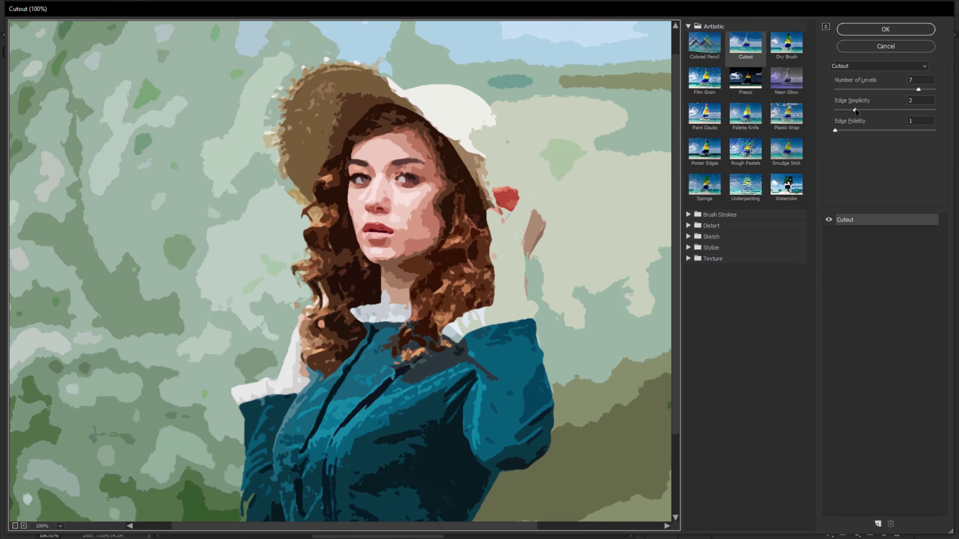
pyautogui.moveTo(856, 110); pyautogui.dragTo(867, 111)
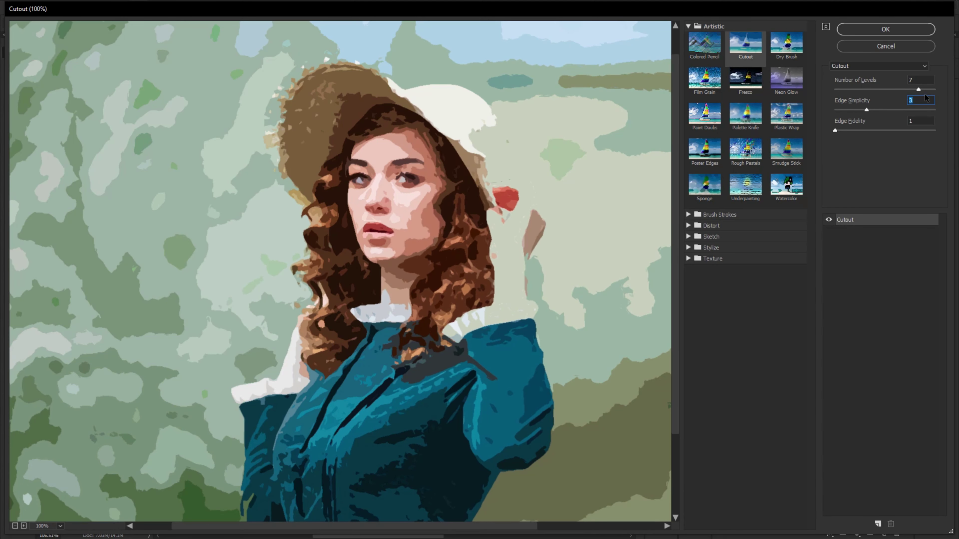
pyautogui.moveTo(913, 91); pyautogui.dragTo(919, 89)
pyautogui.click(871, 31)
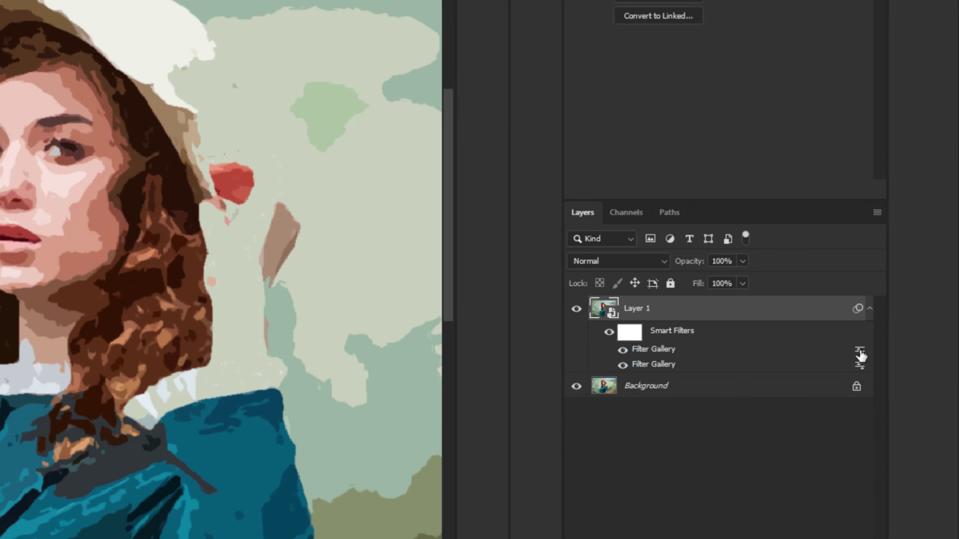
# Step: Set the Cutout smart filter's blending mode to Pin Light at 100% opacity
pyautogui.doubleClick(860, 354)
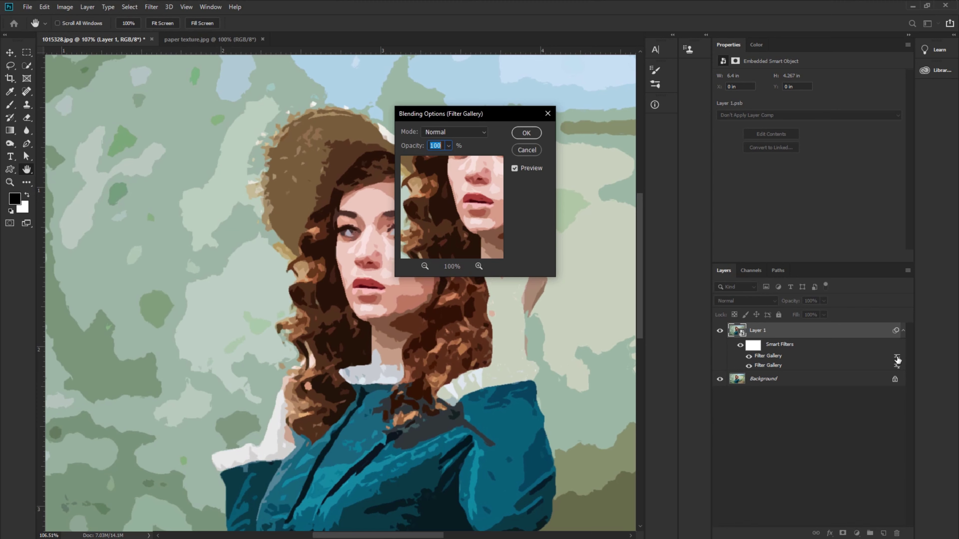
pyautogui.click(463, 133)
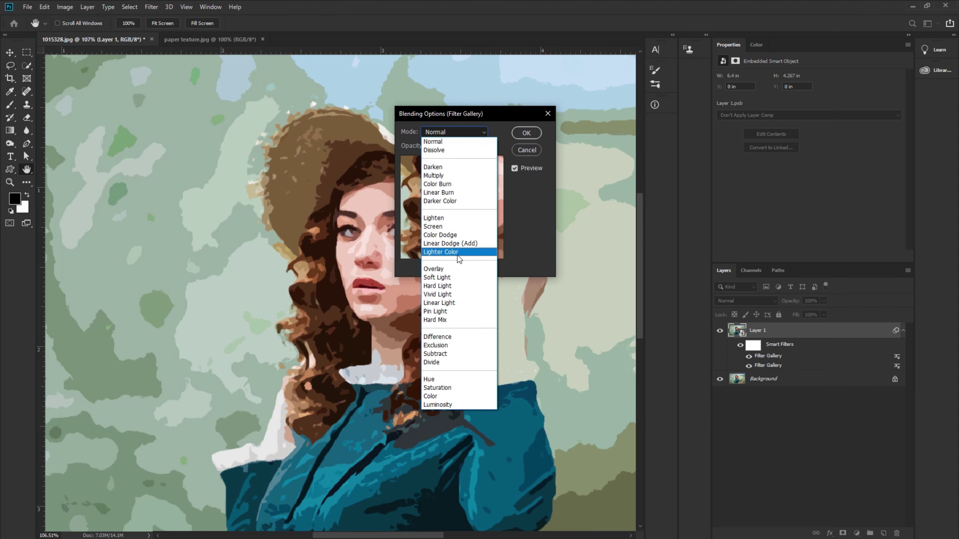
pyautogui.click(448, 312)
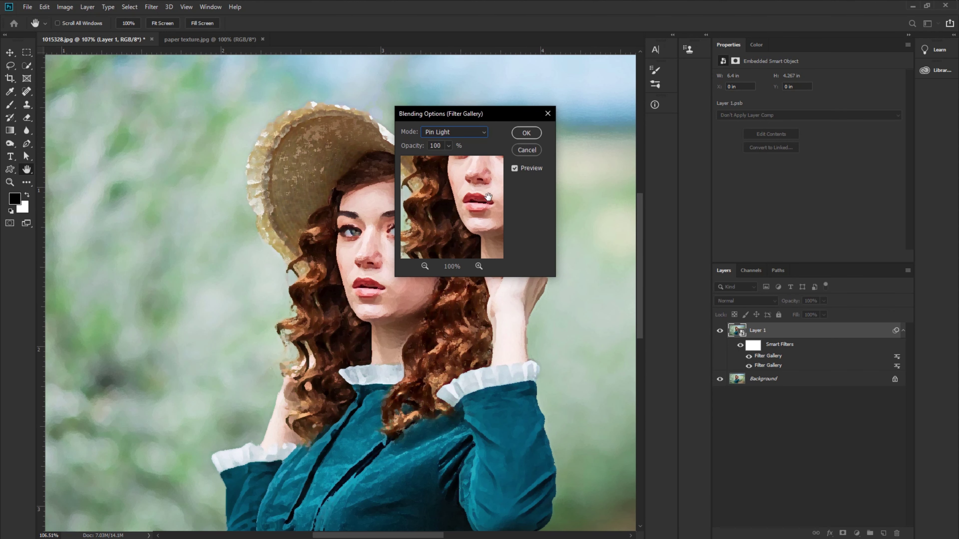
pyautogui.click(527, 132)
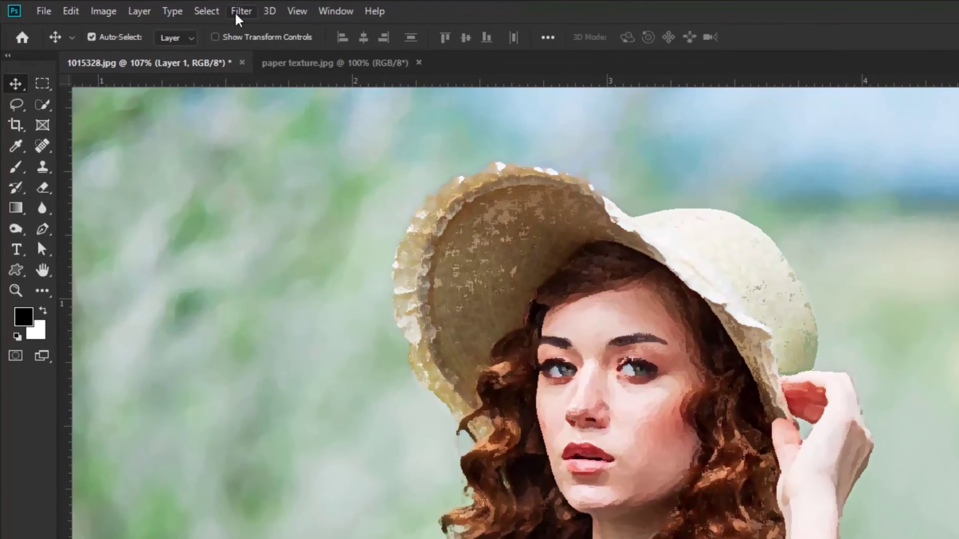
# Step: Add a Smart Blur smart filter with radius 6.9 and a lowered threshold of 6.5
pyautogui.click(149, 9)
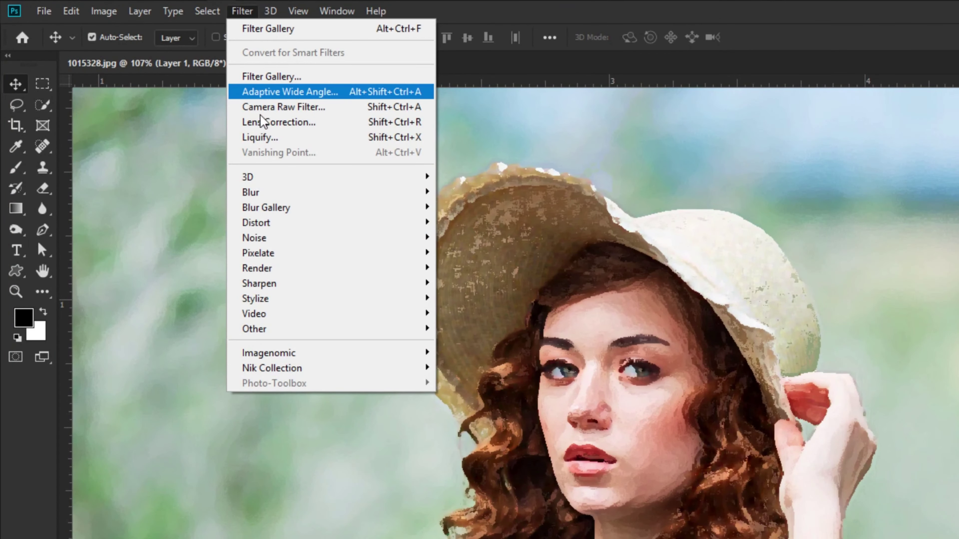
pyautogui.moveTo(274, 194)
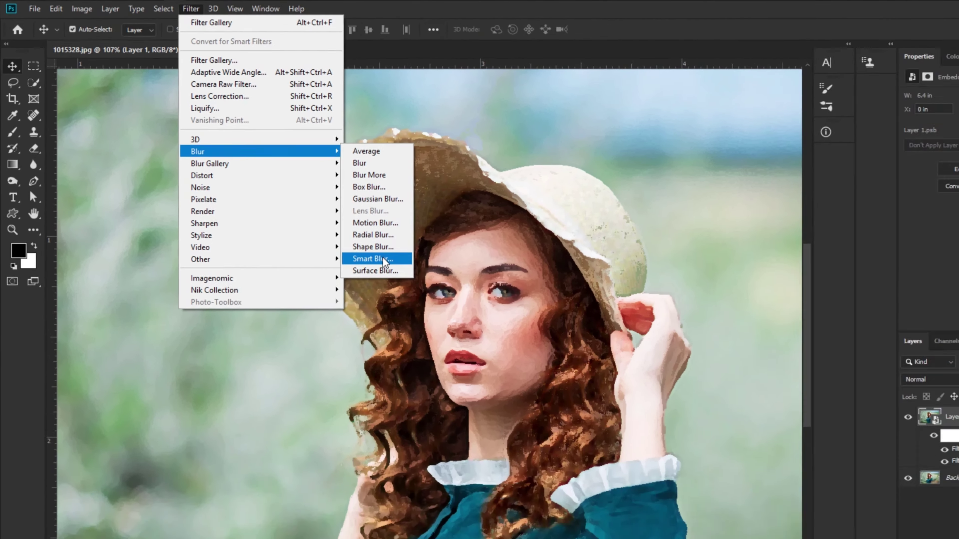
pyautogui.click(383, 260)
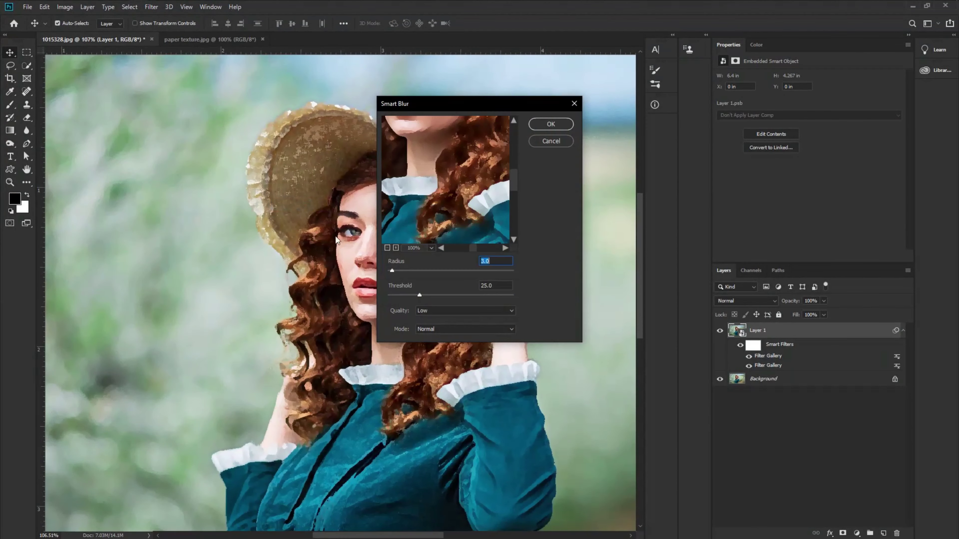
pyautogui.moveTo(463, 142); pyautogui.dragTo(465, 206)
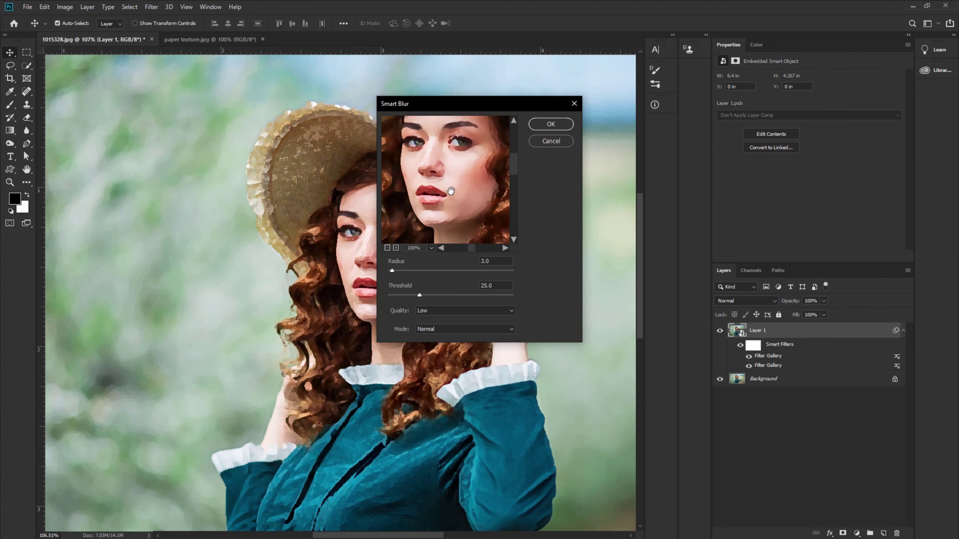
pyautogui.moveTo(420, 295); pyautogui.dragTo(397, 297)
pyautogui.click(552, 124)
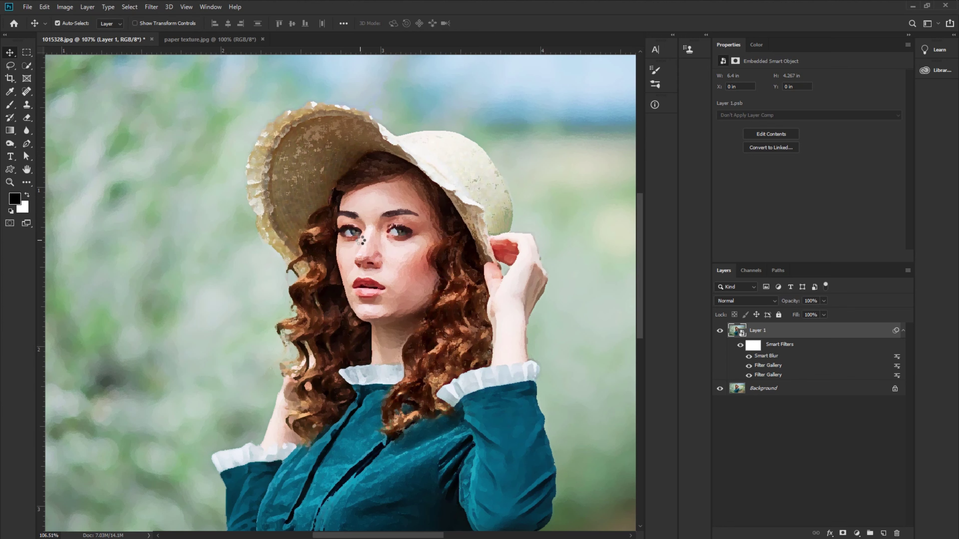
# Step: Blend the Smart Blur filter in Screen mode at roughly a third (about 35%) opacity
pyautogui.doubleClick(897, 358)
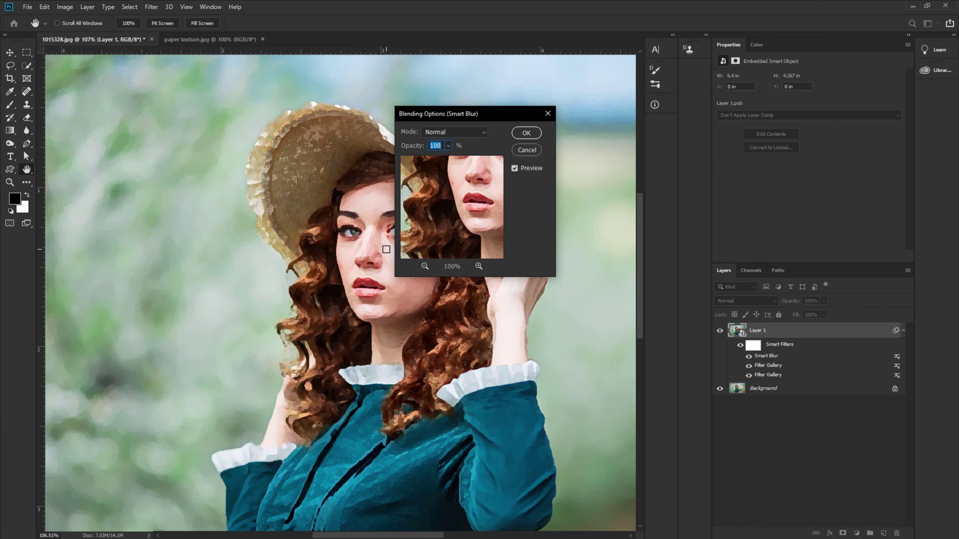
pyautogui.click(468, 133)
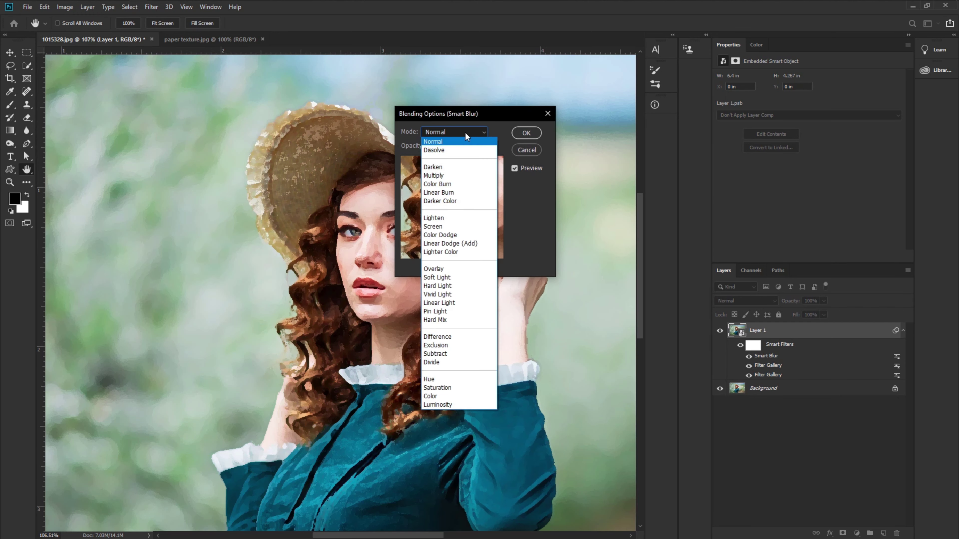
pyautogui.click(446, 226)
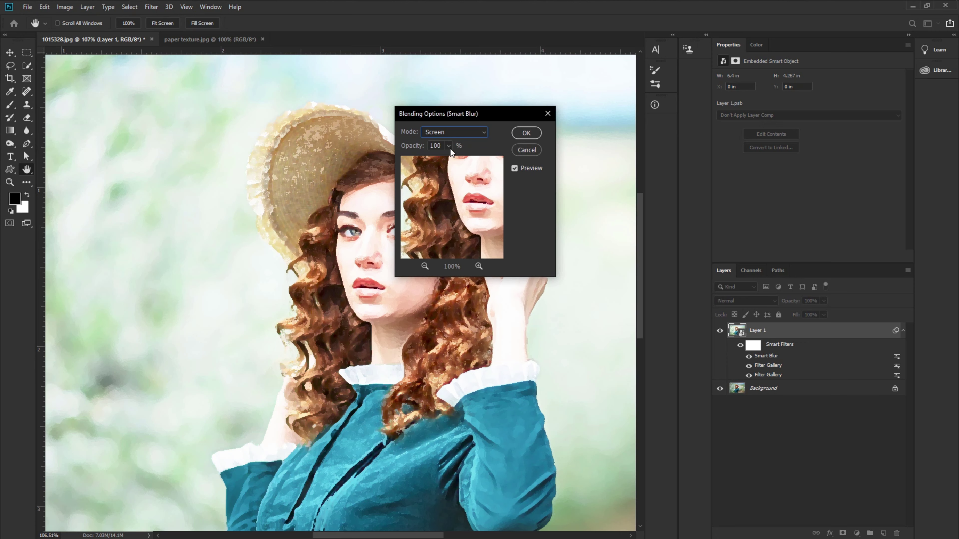
pyautogui.click(448, 145)
pyautogui.click(419, 158)
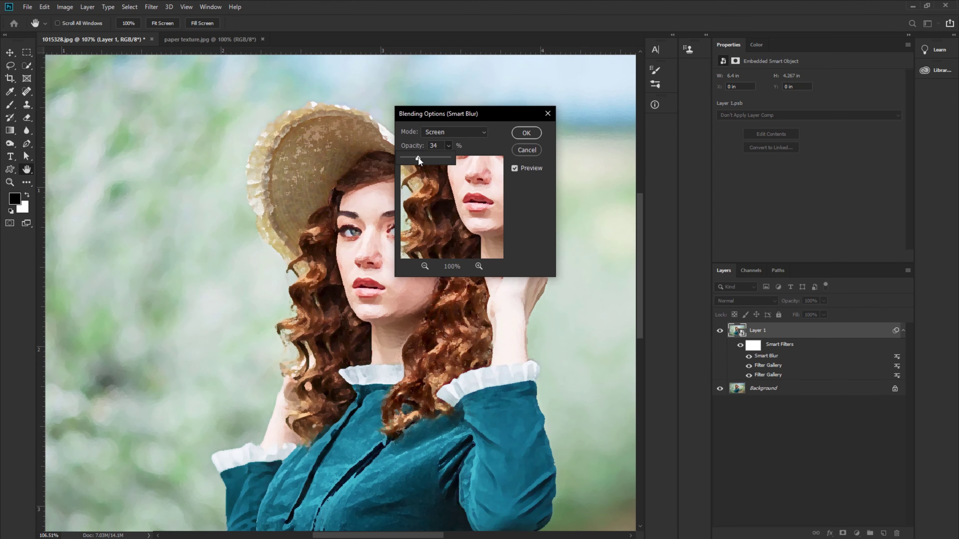
pyautogui.moveTo(416, 158); pyautogui.dragTo(417, 158)
pyautogui.click(526, 132)
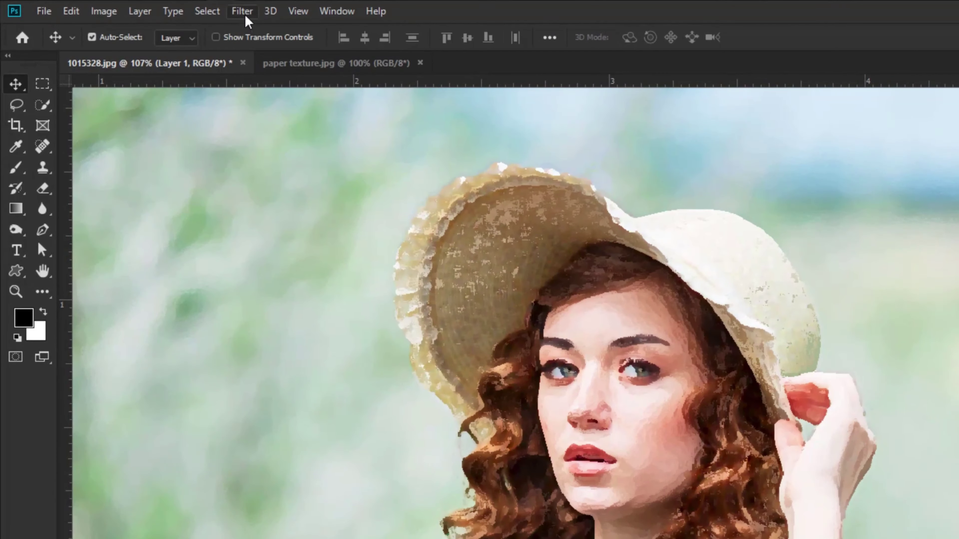
# Step: Apply the Stylize > Find Edges filter to the painted portrait layer
pyautogui.click(247, 17)
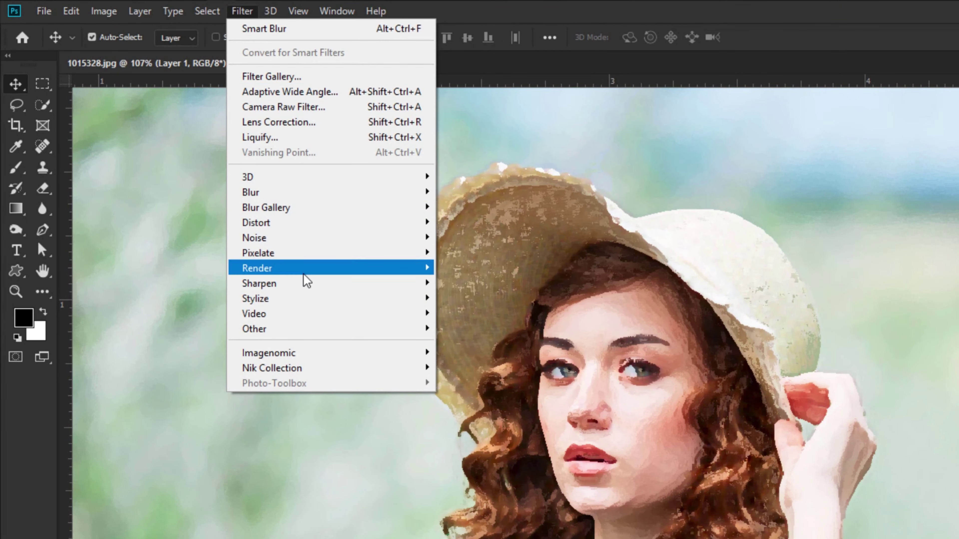
pyautogui.moveTo(304, 302)
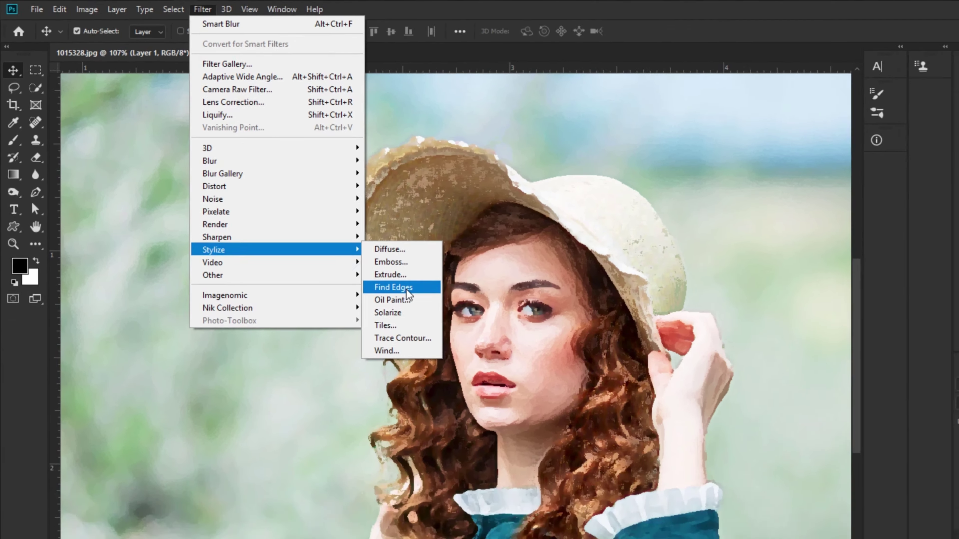
pyautogui.click(407, 289)
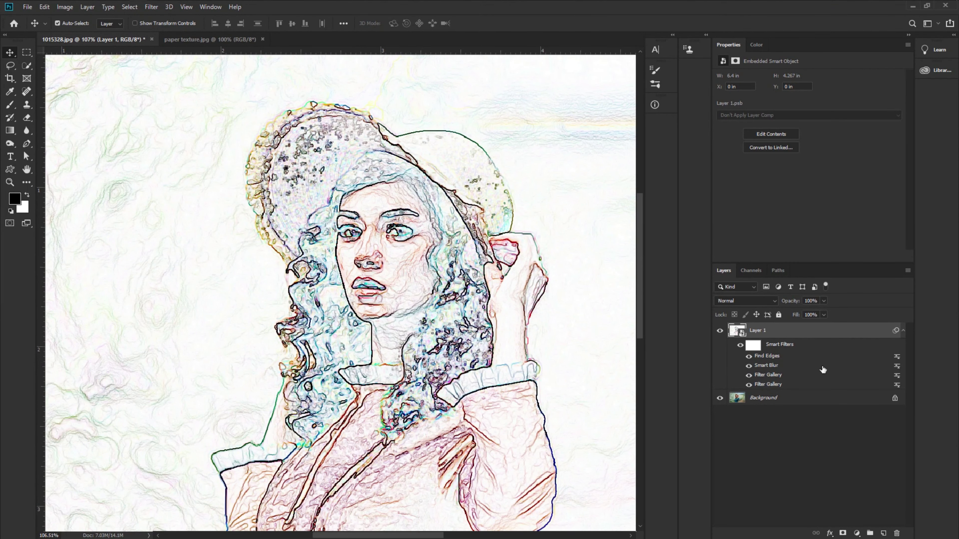
# Step: Blend the Find Edges smart filter in Multiply mode at 52% opacity
pyautogui.doubleClick(897, 358)
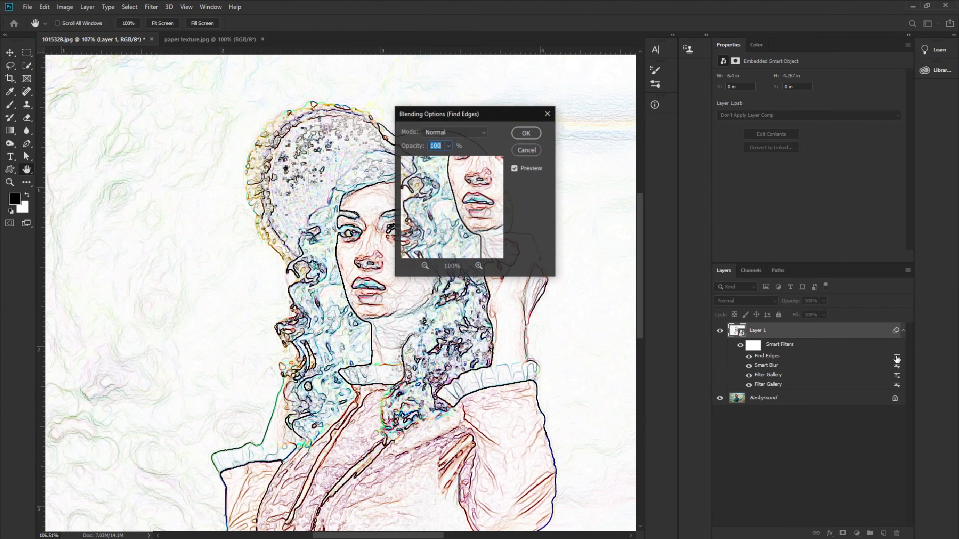
pyautogui.click(454, 137)
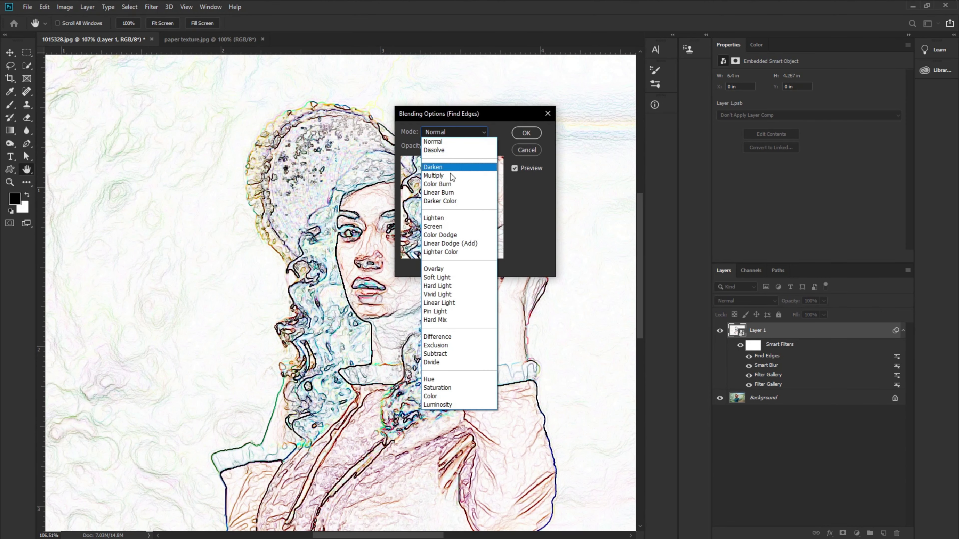
pyautogui.click(450, 176)
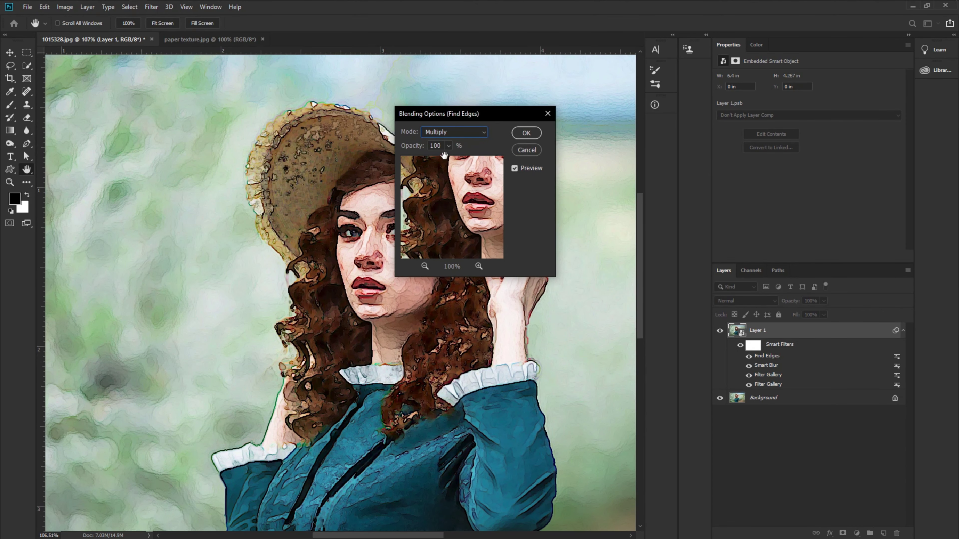
pyautogui.click(450, 145)
pyautogui.moveTo(430, 160); pyautogui.dragTo(429, 159)
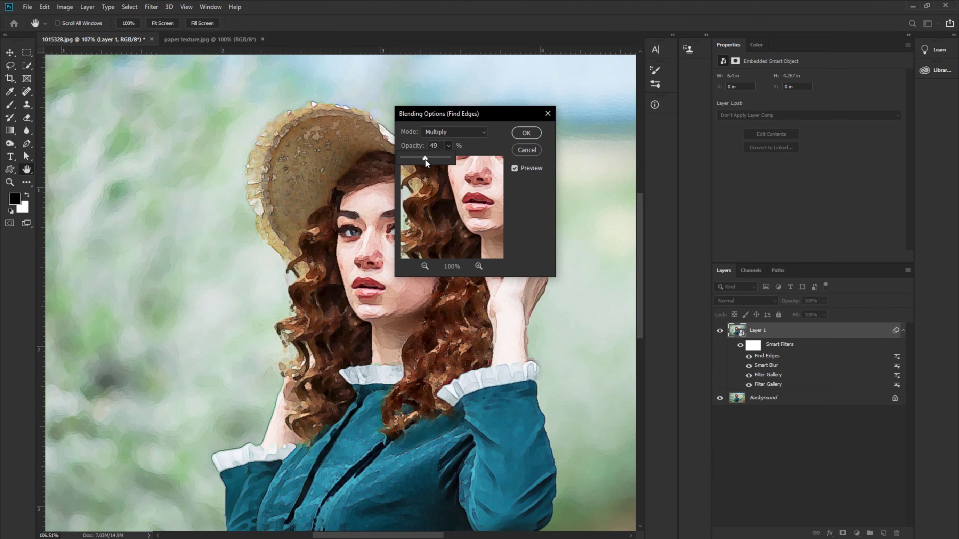
pyautogui.click(526, 134)
pyautogui.scroll(-5, 373, 299)
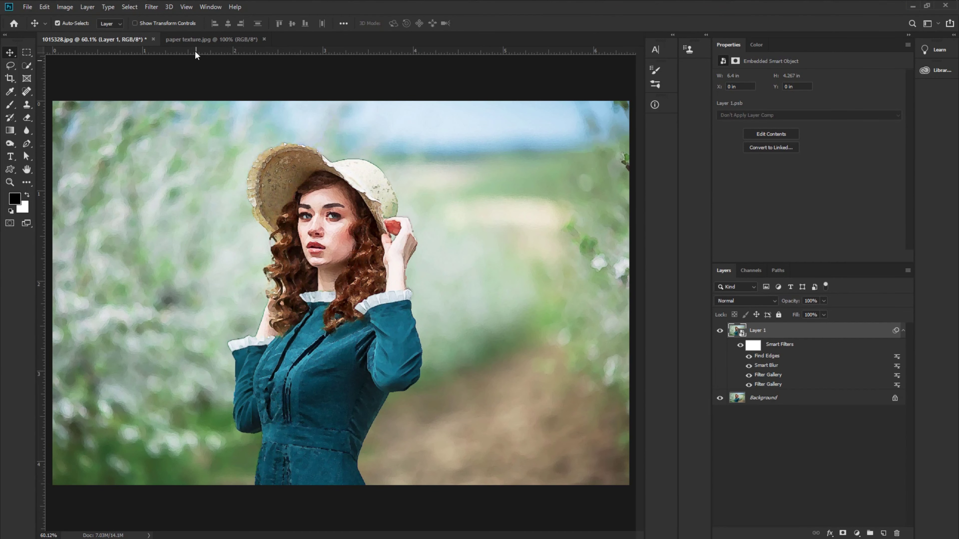
# Step: Unlock the paper texture layer and drag it into the portrait document 1015328.jpg
pyautogui.click(191, 40)
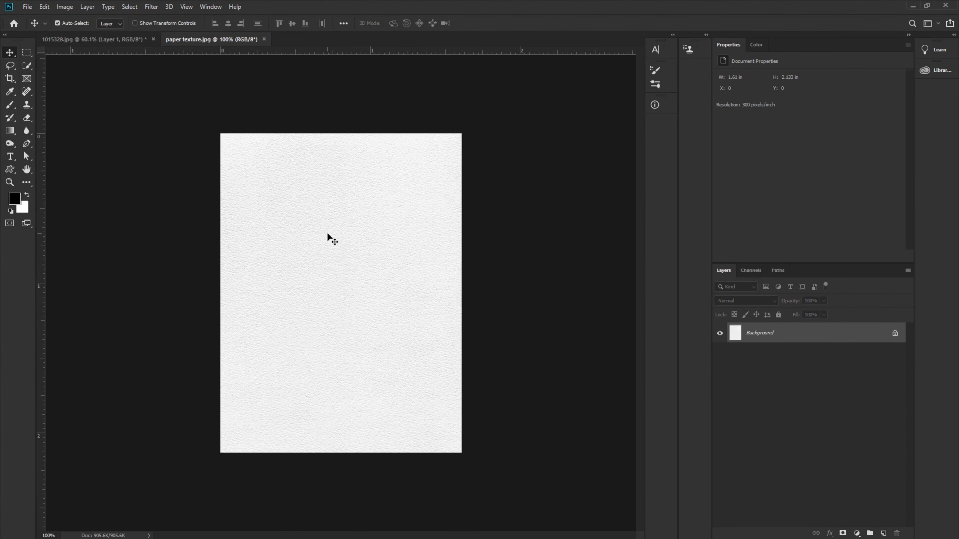
pyautogui.click(896, 333)
pyautogui.moveTo(338, 285); pyautogui.dragTo(151, 243)
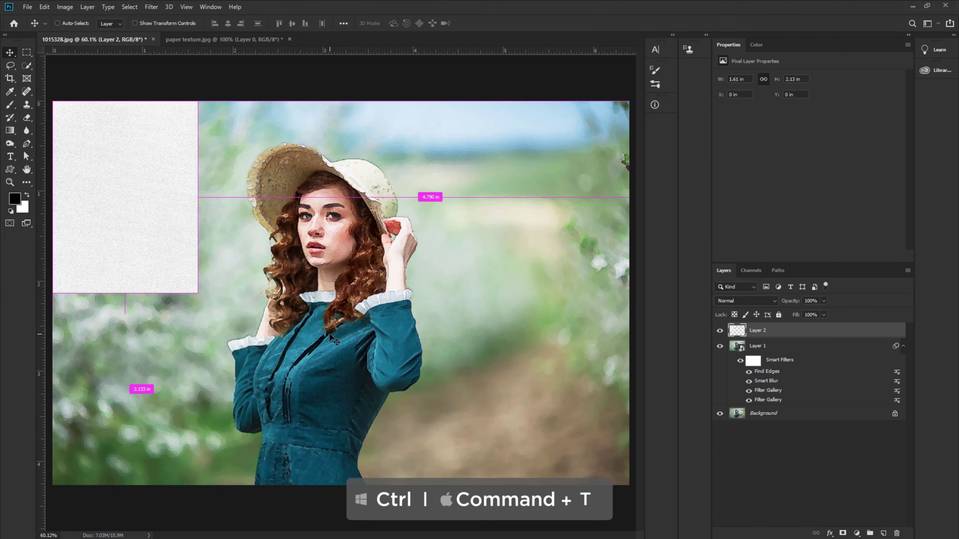
# Step: Scale the paper to full image height at the top, then place a copy over the right half
pyautogui.hotkey('ctrl', 't')
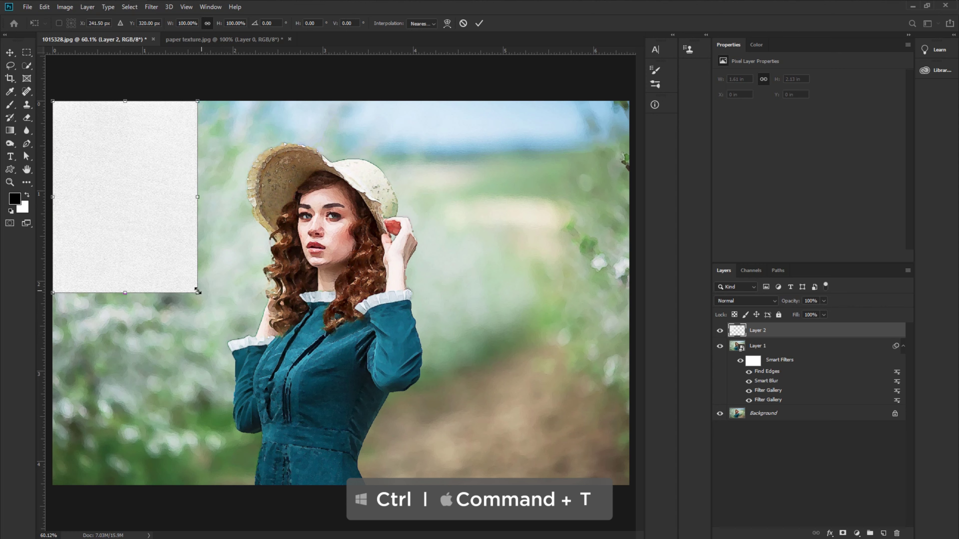
pyautogui.moveTo(199, 295); pyautogui.dragTo(347, 498)
pyautogui.moveTo(309, 449); pyautogui.dragTo(309, 448)
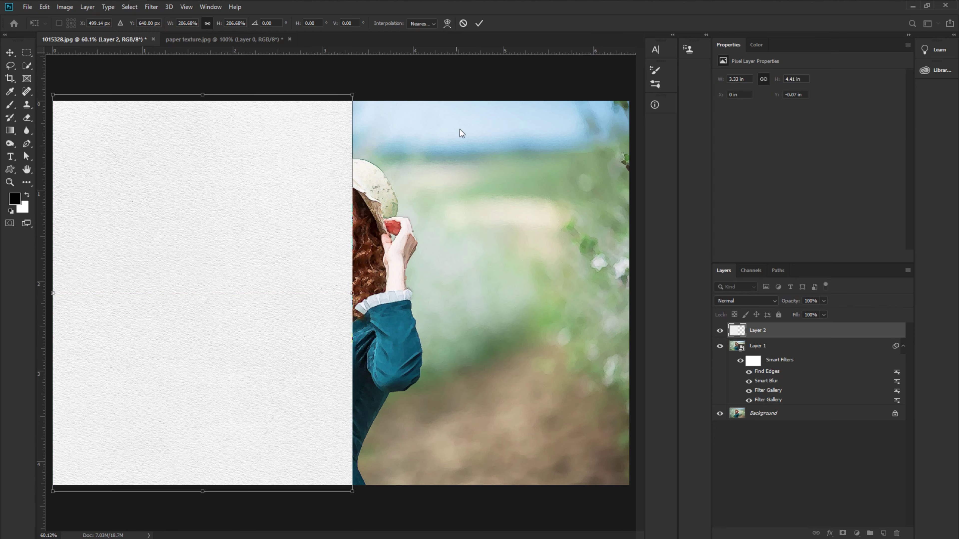
pyautogui.click(479, 23)
pyautogui.moveTo(328, 300); pyautogui.dragTo(578, 302)
pyautogui.scroll(5, 374, 333)
pyautogui.scroll(-6, 375, 334)
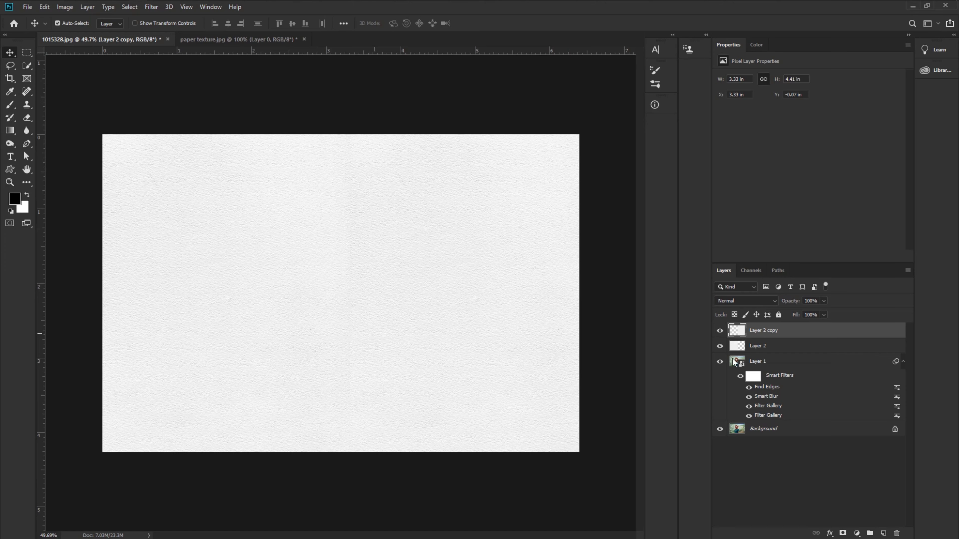
# Step: Merge Layer 2 copy down into Layer 2 and set Layer 2 to Multiply
pyautogui.rightClick(787, 335)
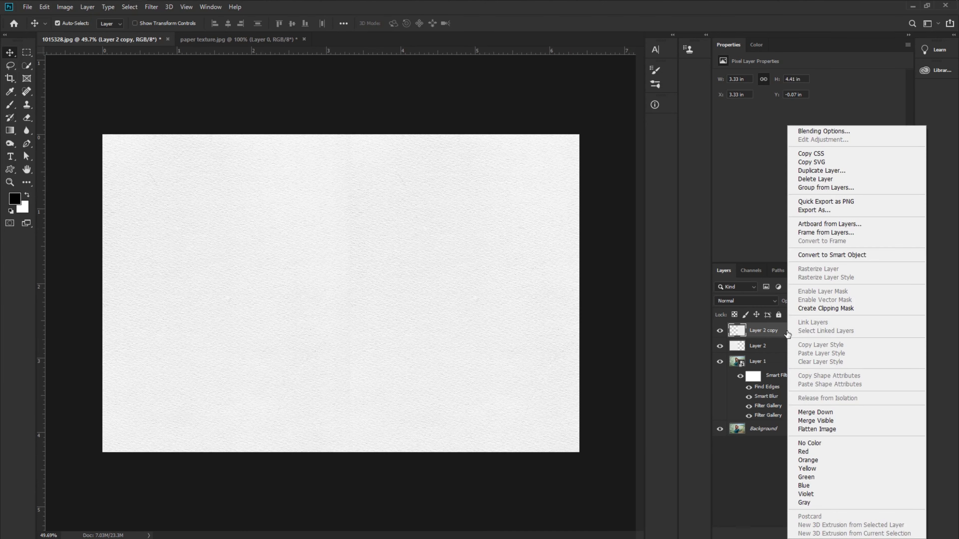
pyautogui.click(826, 412)
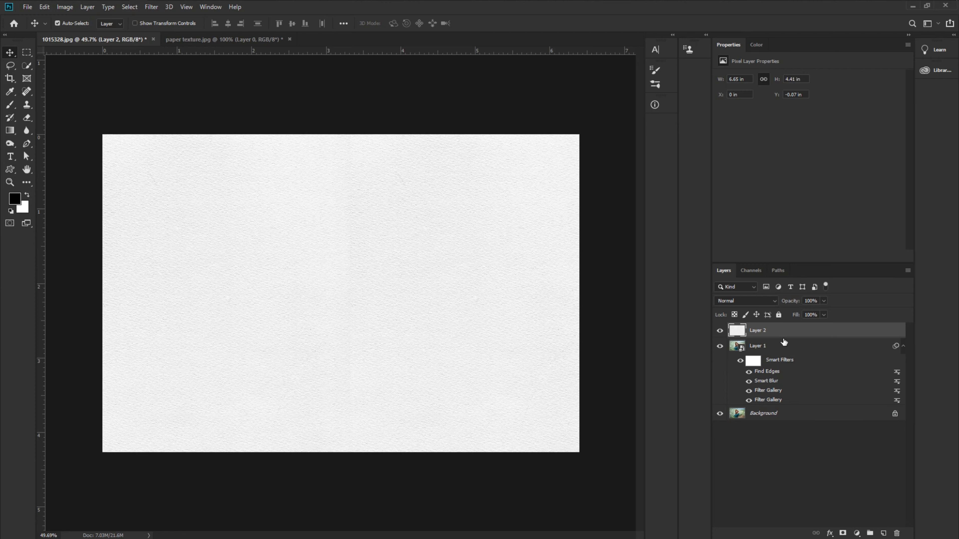
pyautogui.click(738, 300)
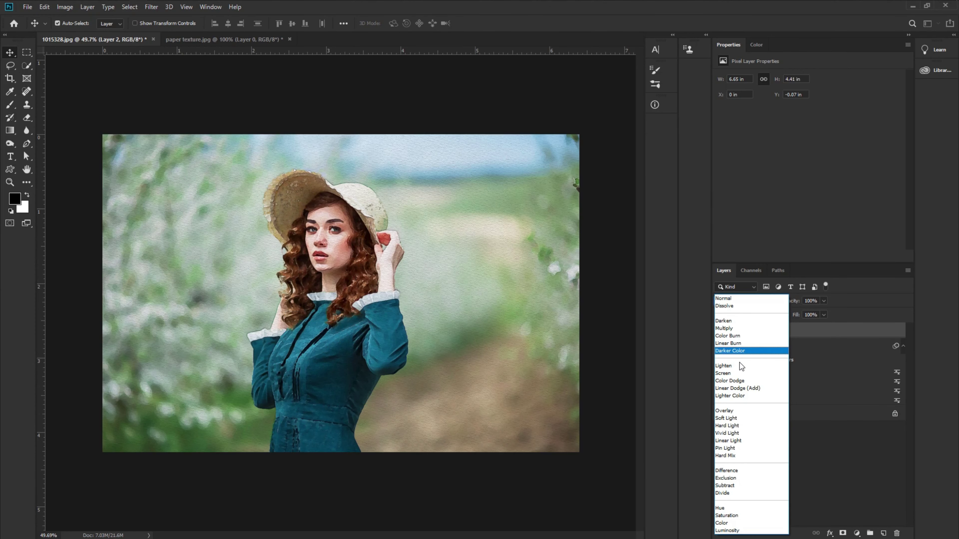
pyautogui.click(728, 329)
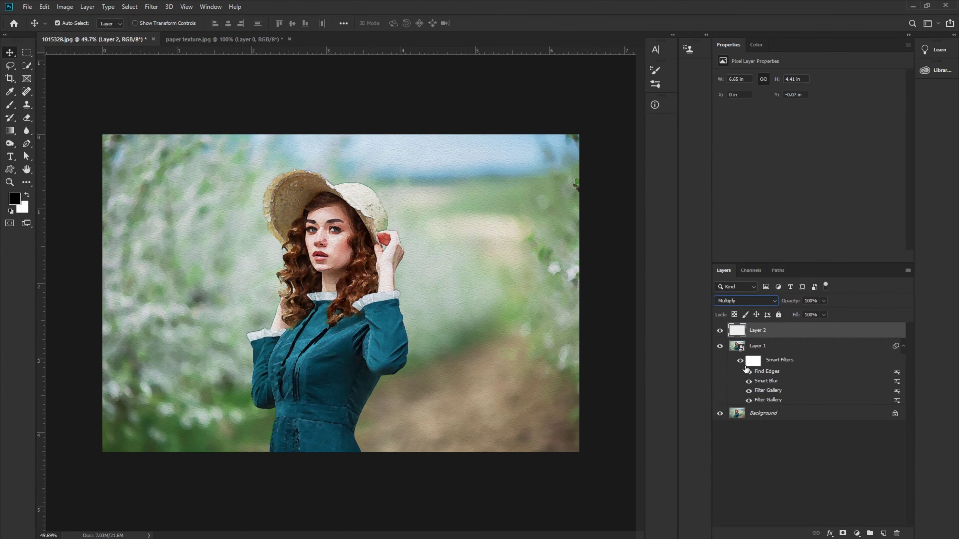
# Step: Hide the Background photo layer and select the painted portrait, Layer 1
pyautogui.click(718, 414)
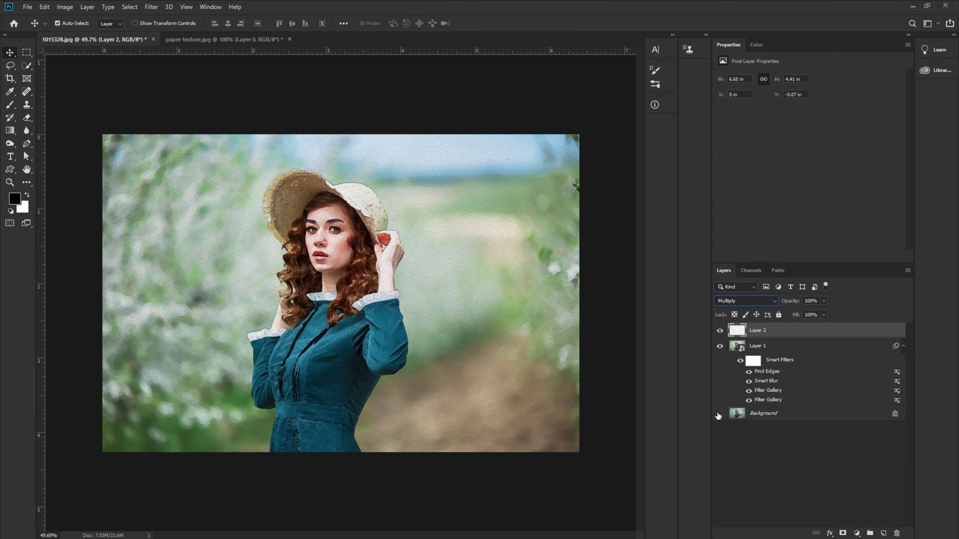
pyautogui.click(764, 347)
pyautogui.click(762, 347)
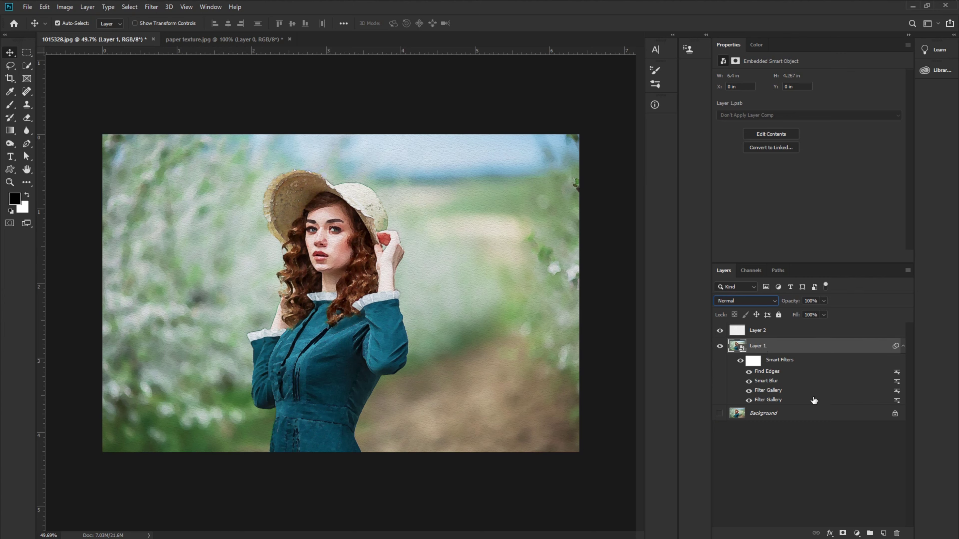
# Step: Give Layer 1 a black layer mask, then pick the standard Brush Tool and show its presets
pyautogui.keyDown('alt'); pyautogui.click(844, 532); pyautogui.keyUp('alt')
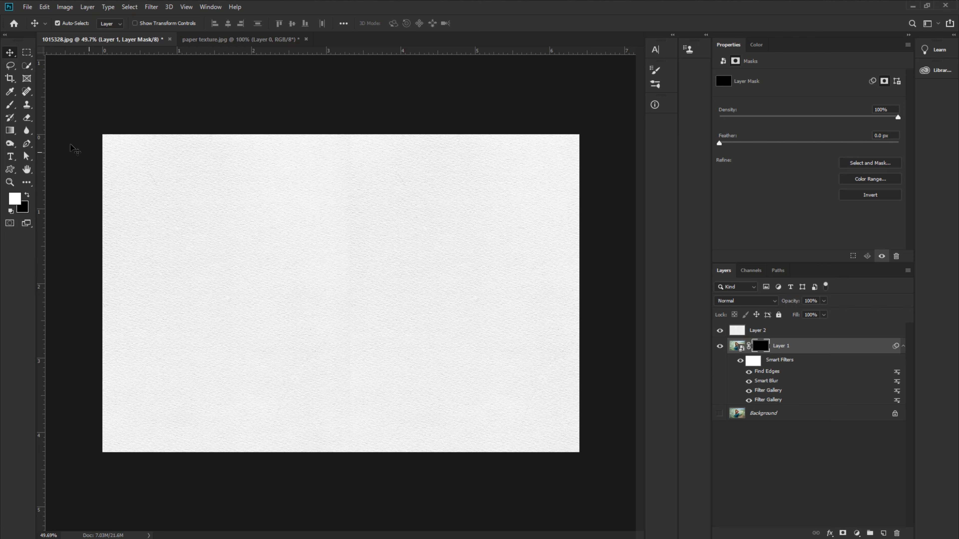
pyautogui.click(10, 105)
pyautogui.rightClick(9, 106)
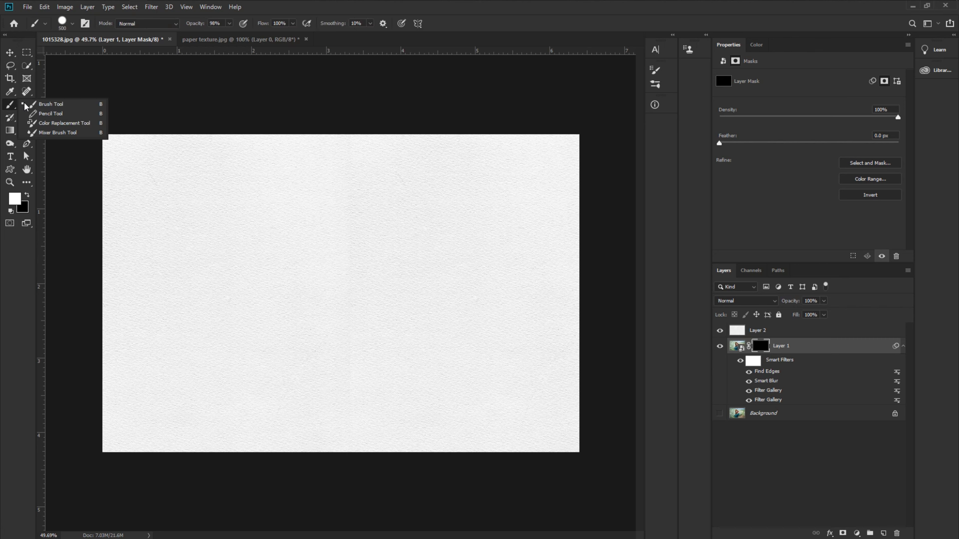
pyautogui.click(33, 106)
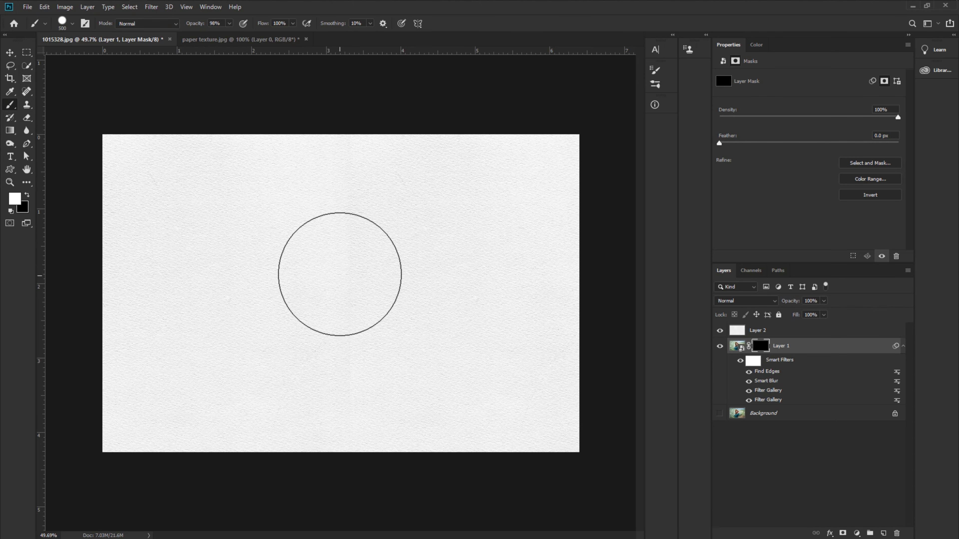
pyautogui.rightClick(337, 269)
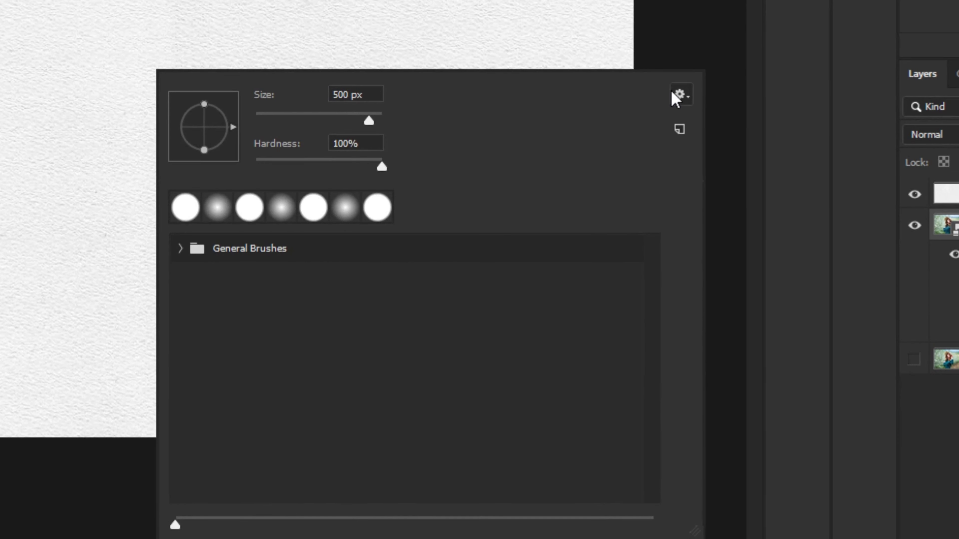
# Step: Import Mcbad - watercolor.abr from Desktop > watercolor_brushes into the brush presets and select its group
pyautogui.click(679, 94)
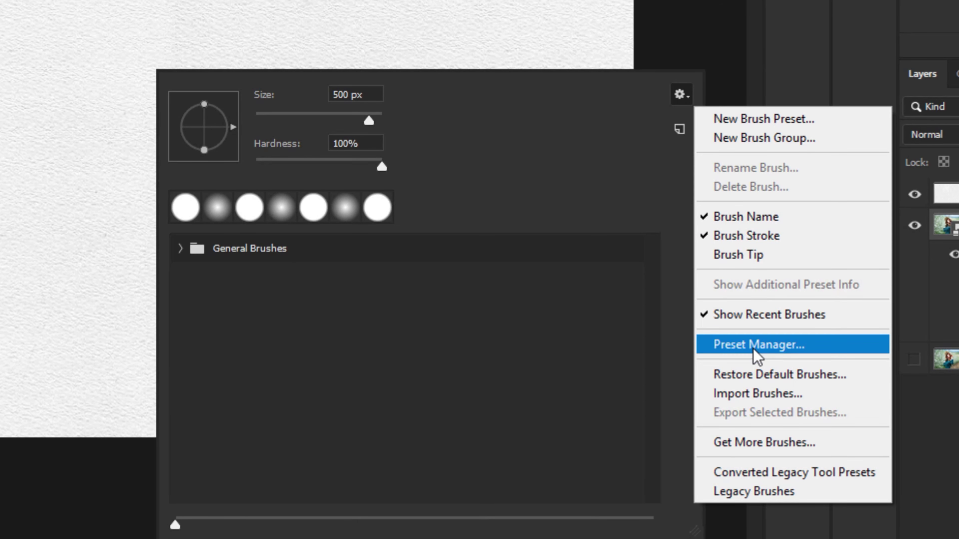
pyautogui.click(770, 394)
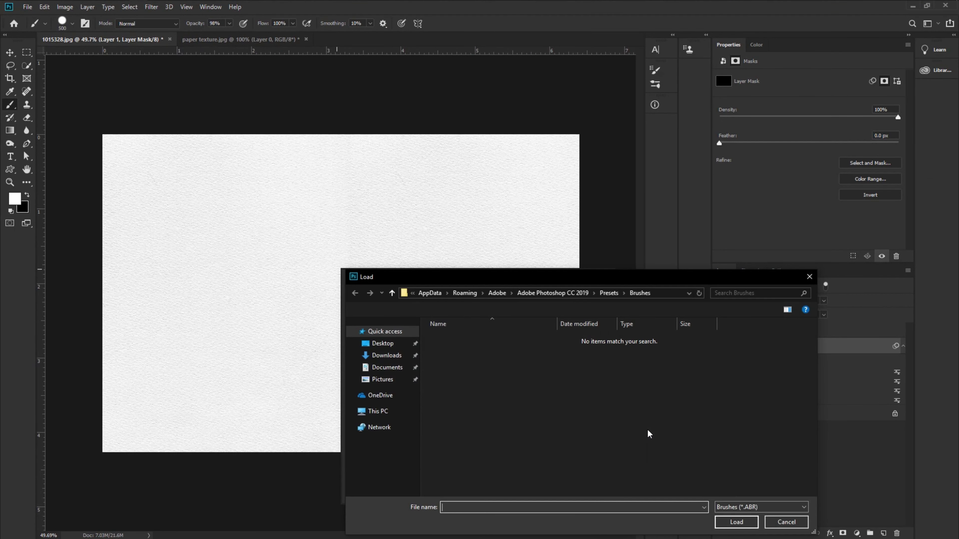
pyautogui.click(383, 347)
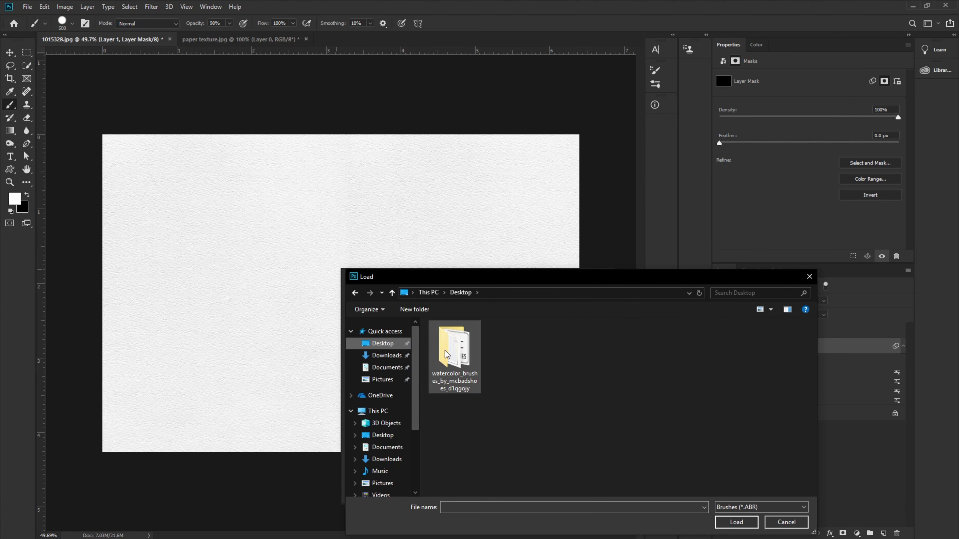
pyautogui.doubleClick(445, 351)
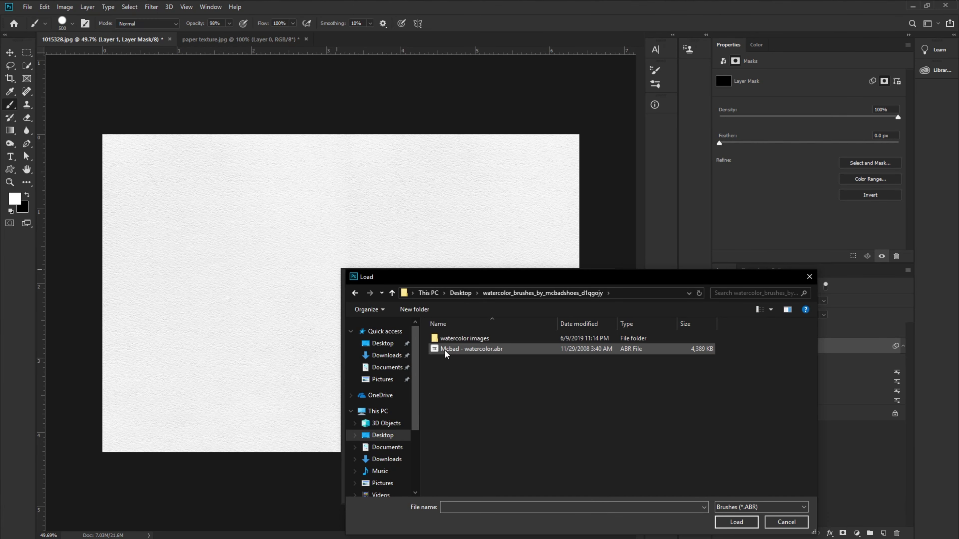
pyautogui.click(445, 350)
pyautogui.click(738, 522)
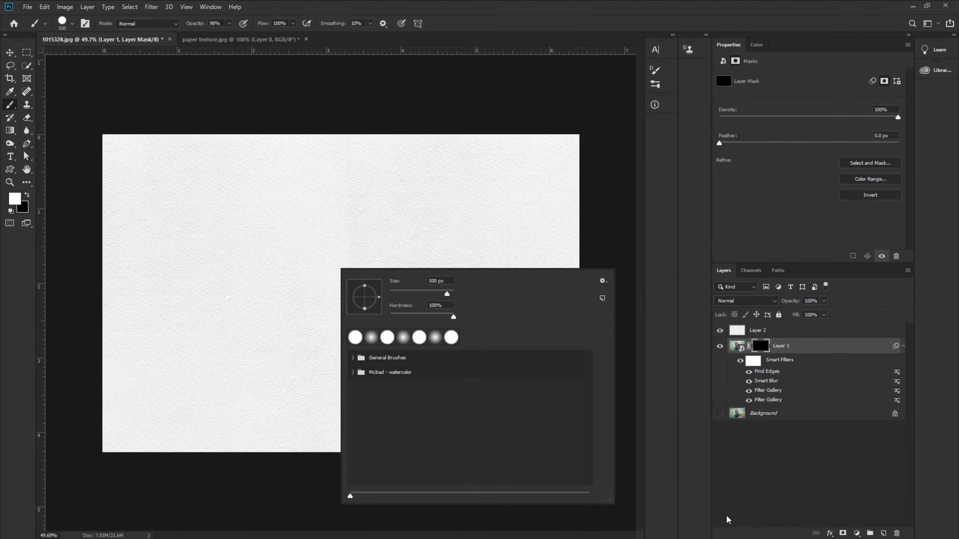
pyautogui.click(400, 373)
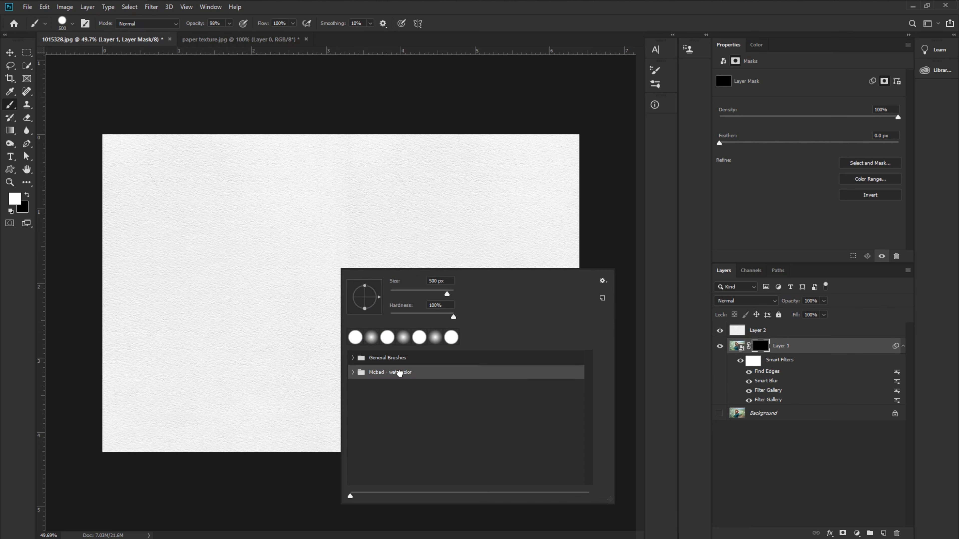
# Step: Stamp white with Mcbad watercolor brush 1 to reveal the face, undoing the first attempt
pyautogui.click(352, 373)
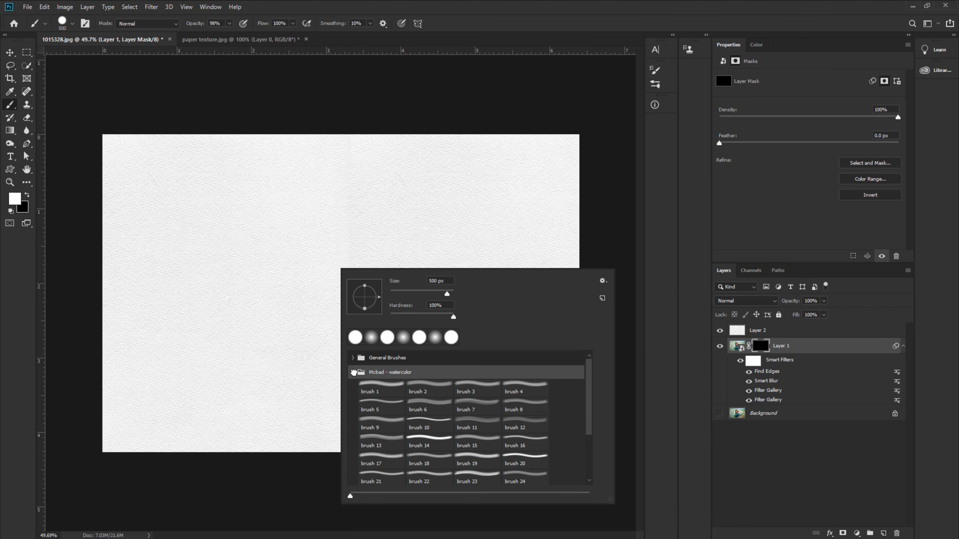
pyautogui.click(391, 395)
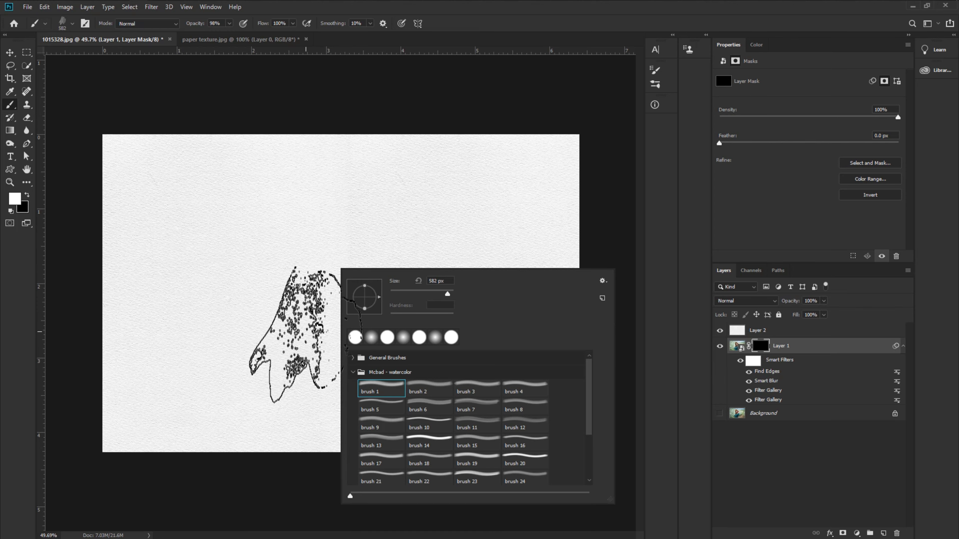
pyautogui.click(321, 279)
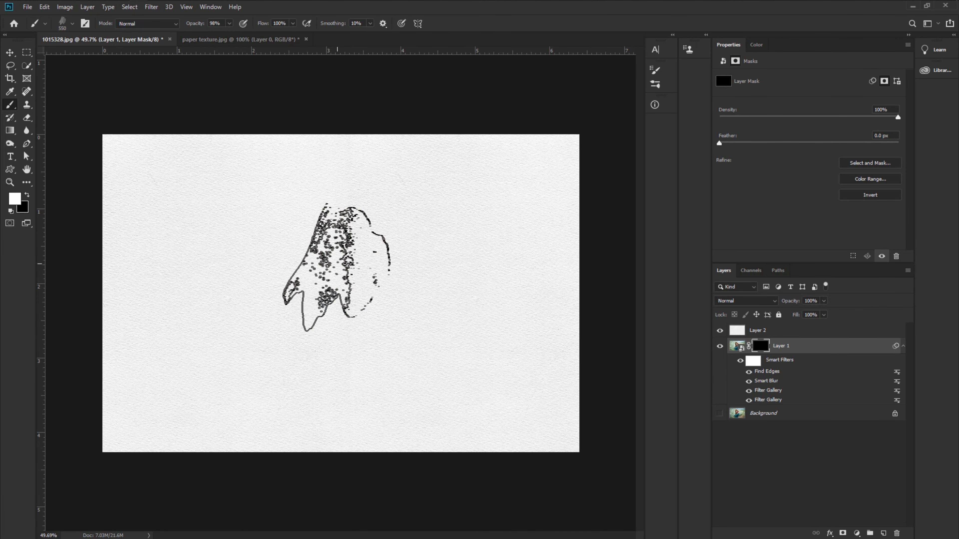
pyautogui.click(333, 267)
pyautogui.click(333, 267)
pyautogui.hotkey('ctrl', 'z')
pyautogui.hotkey('ctrl', 'z')
pyautogui.hotkey('ctrl', 'z')
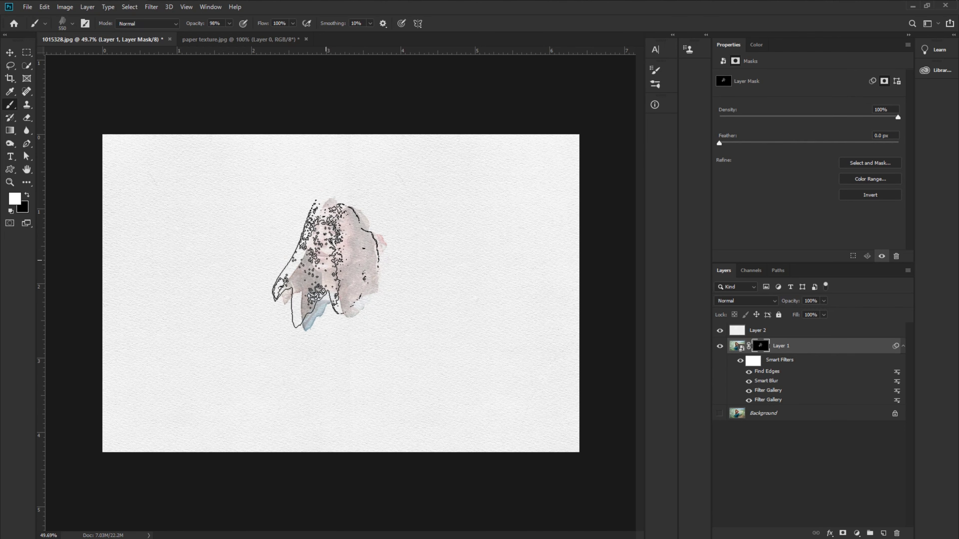
pyautogui.click(326, 257)
# Step: Reveal more of the face using watercolor brushes 2 and 3
pyautogui.rightClick(332, 254)
pyautogui.click(426, 374)
pyautogui.click(333, 249)
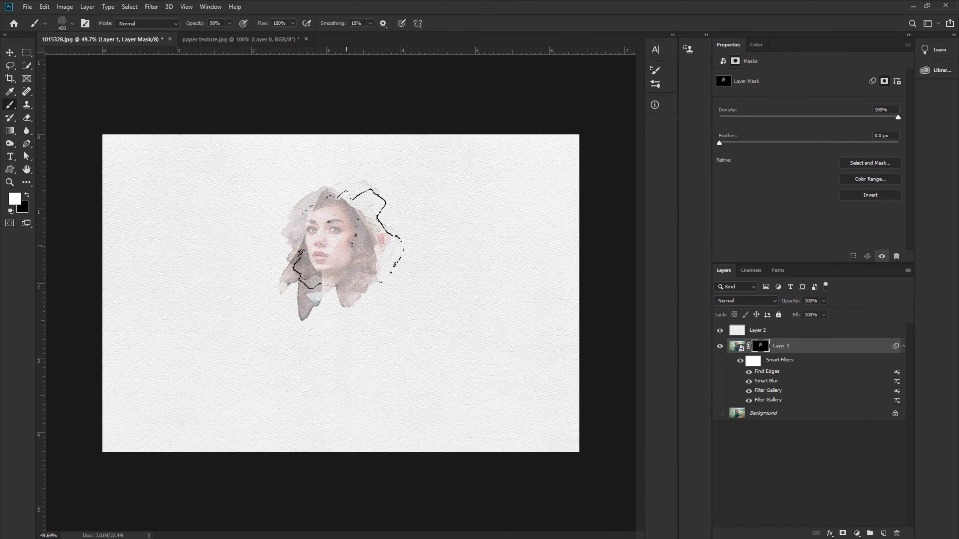
pyautogui.click(340, 241)
pyautogui.rightClick(336, 266)
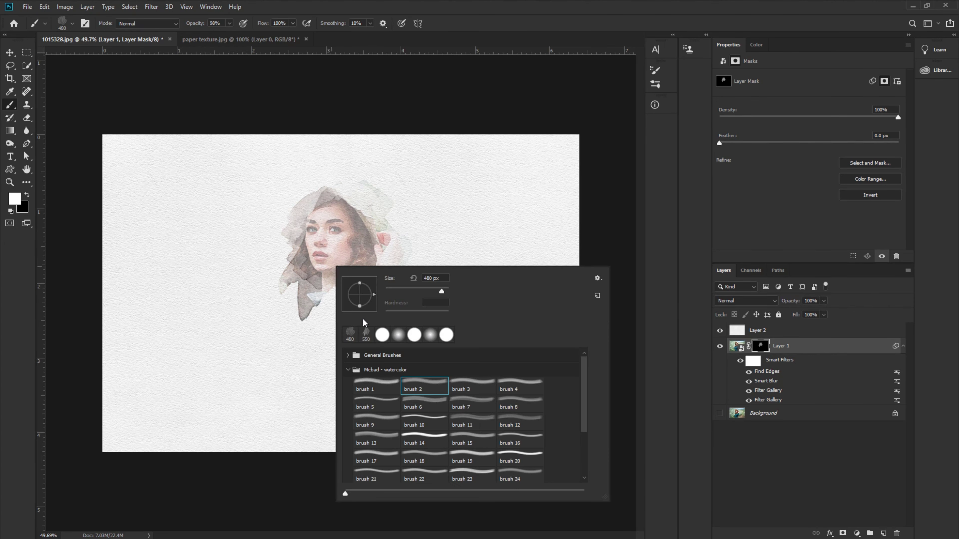
pyautogui.click(472, 386)
pyautogui.click(317, 235)
pyautogui.click(310, 242)
pyautogui.click(298, 249)
# Step: Stamp in the hat, hand and blue collar with watercolor brushes 4, 5 and 6
pyautogui.rightClick(353, 261)
pyautogui.click(538, 382)
pyautogui.click(372, 216)
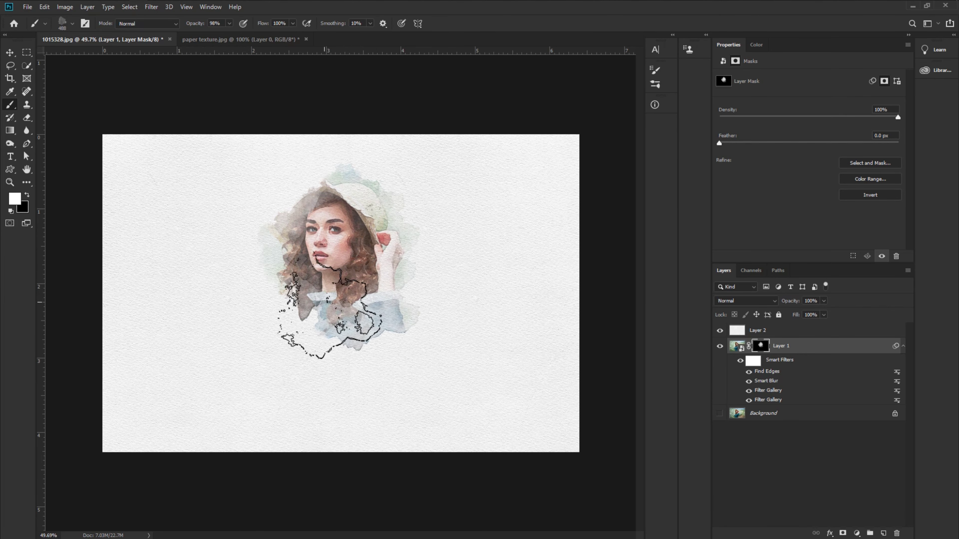
pyautogui.rightClick(340, 288)
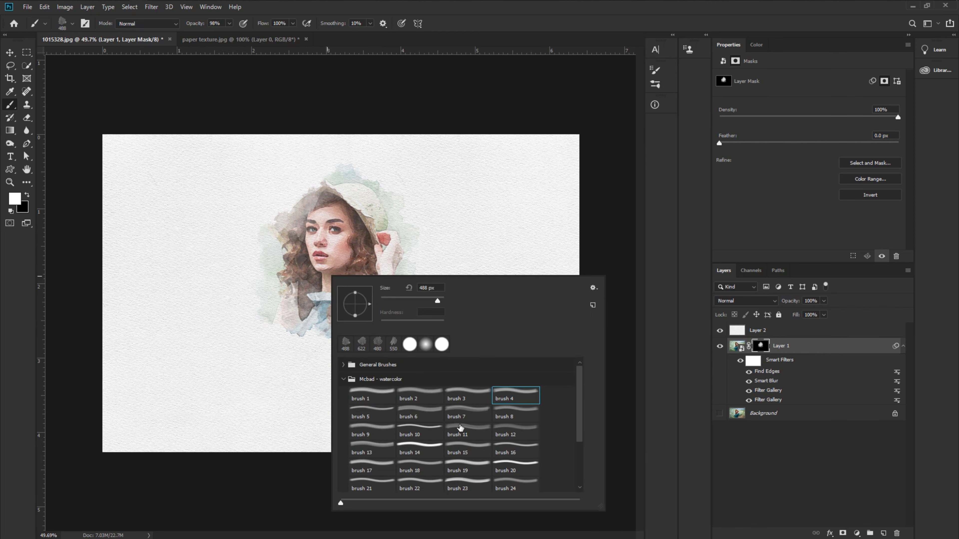
pyautogui.click(365, 414)
pyautogui.click(313, 205)
pyautogui.rightClick(358, 286)
pyautogui.click(448, 423)
pyautogui.click(302, 215)
# Step: Paint more of the collar into view, then stamp over the face with watercolor brush 5
pyautogui.moveTo(302, 216); pyautogui.dragTo(340, 257)
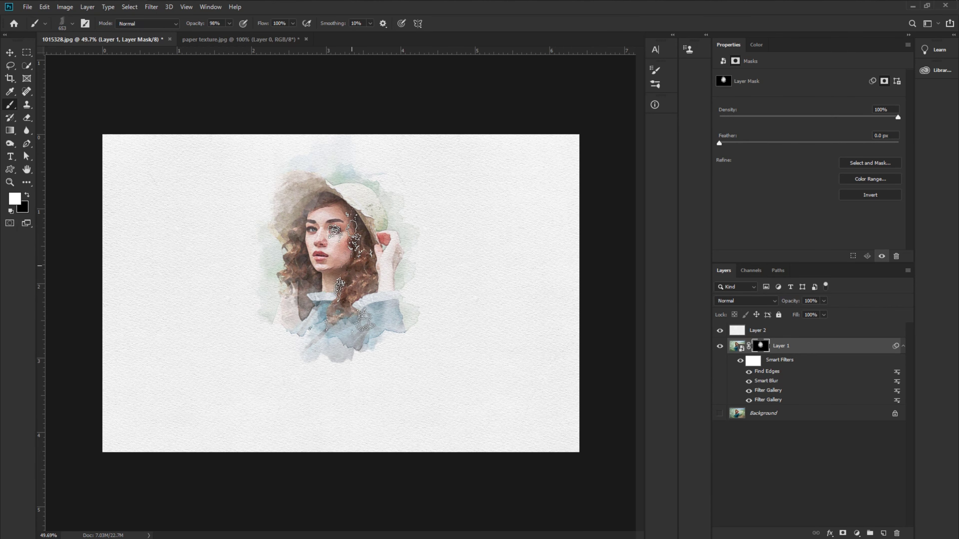
pyautogui.rightClick(333, 239)
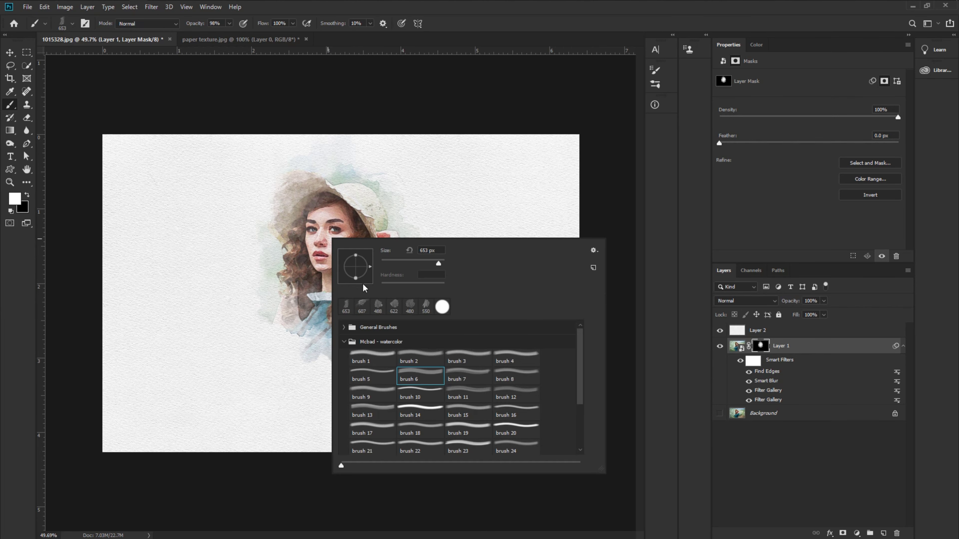
pyautogui.click(372, 376)
pyautogui.click(340, 274)
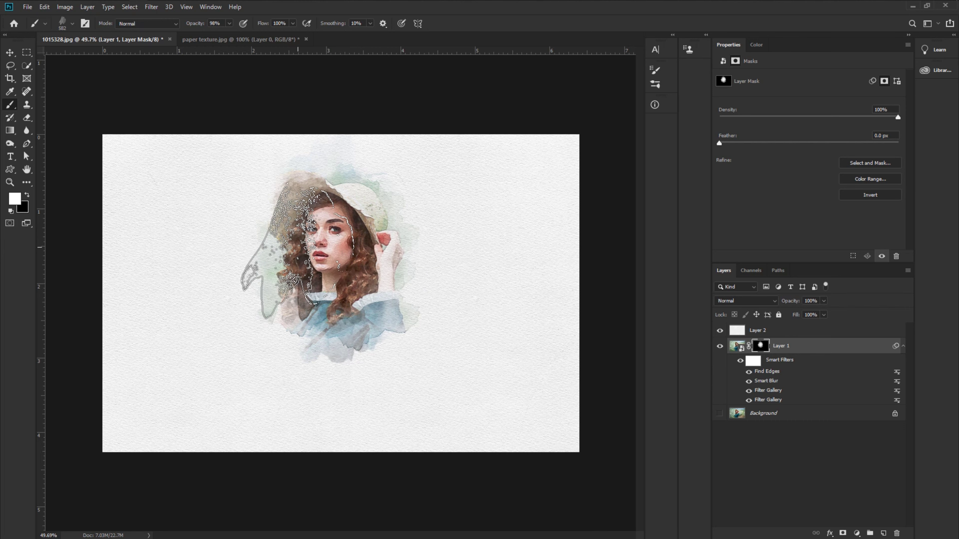
# Step: Stamp with watercolor brushes 10 and 12 near the face and extend the wash at the lower left
pyautogui.rightClick(321, 257)
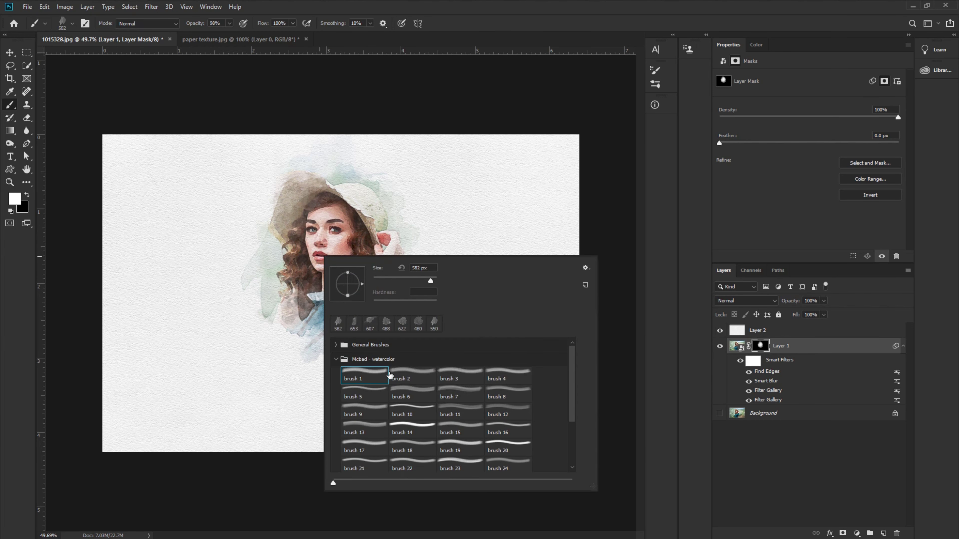
pyautogui.click(412, 413)
pyautogui.click(283, 227)
pyautogui.rightClick(349, 279)
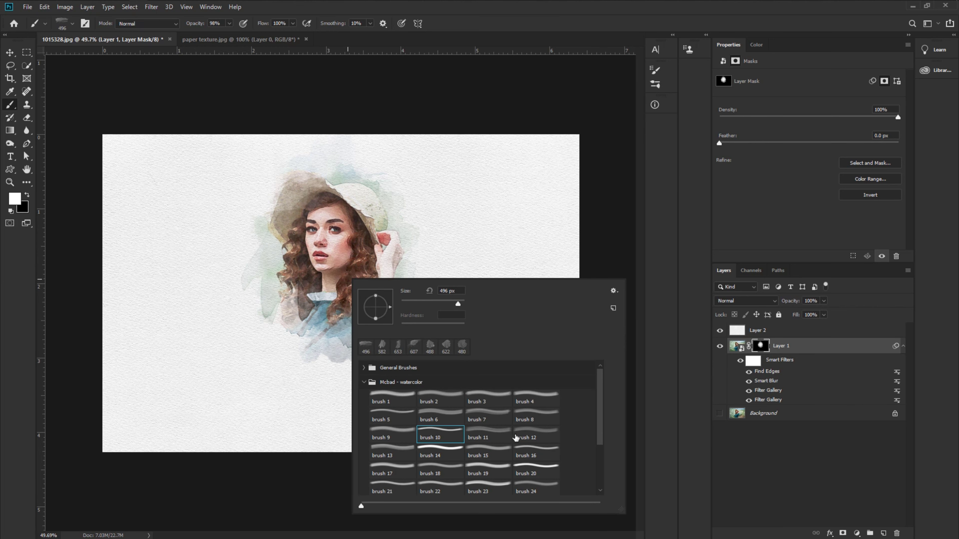
pyautogui.click(536, 434)
pyautogui.click(332, 236)
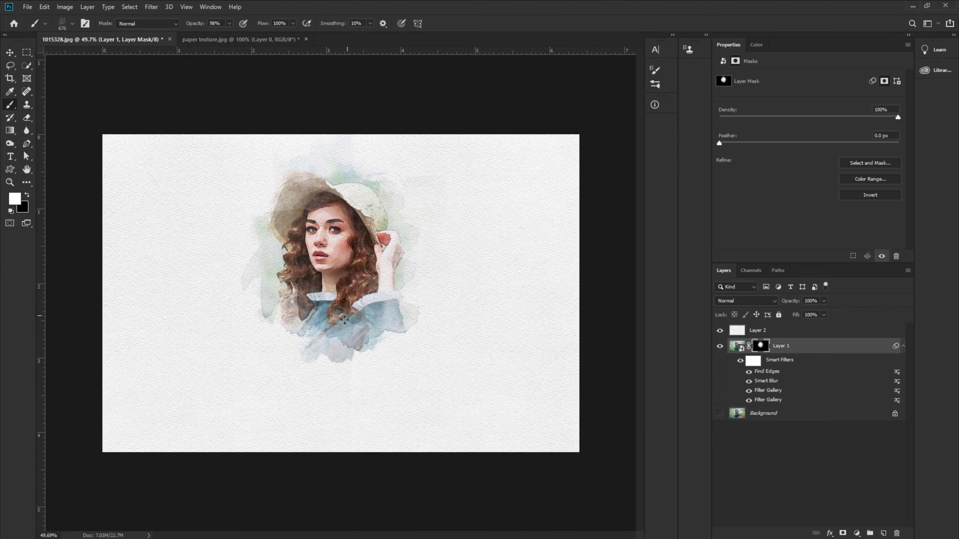
pyautogui.moveTo(340, 333); pyautogui.dragTo(293, 332)
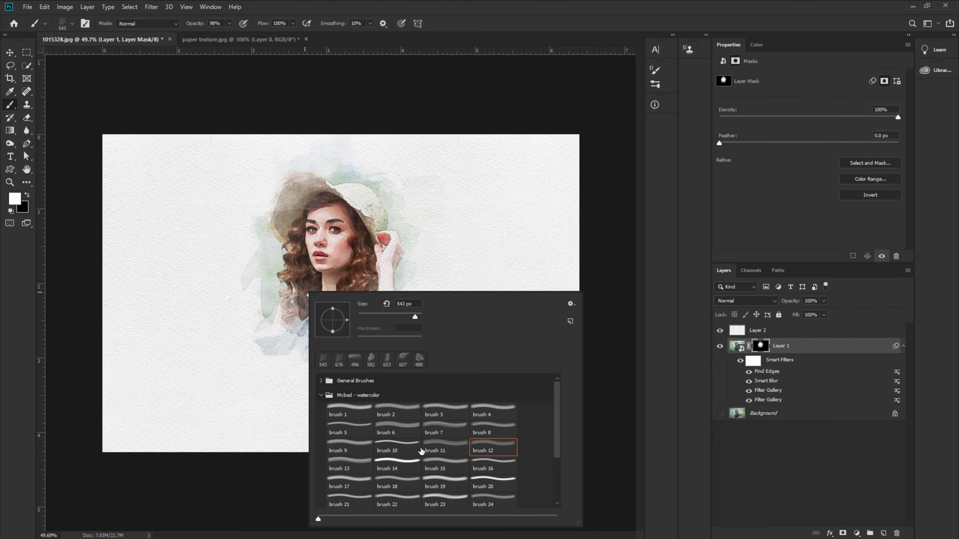
# Step: Stamp the mask with the larger watercolor brush 13, then switch to brush 15
pyautogui.click(355, 461)
pyautogui.click(310, 255)
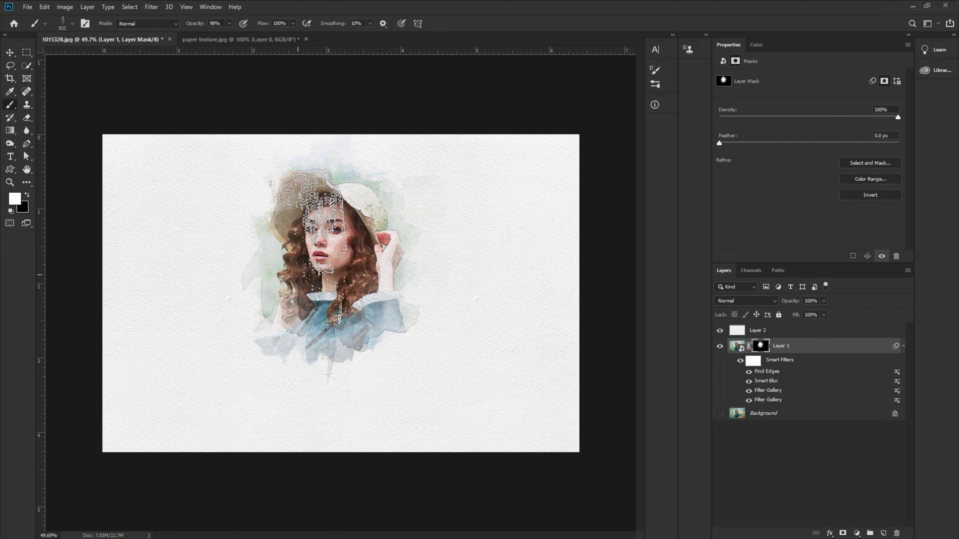
pyautogui.rightClick(324, 301)
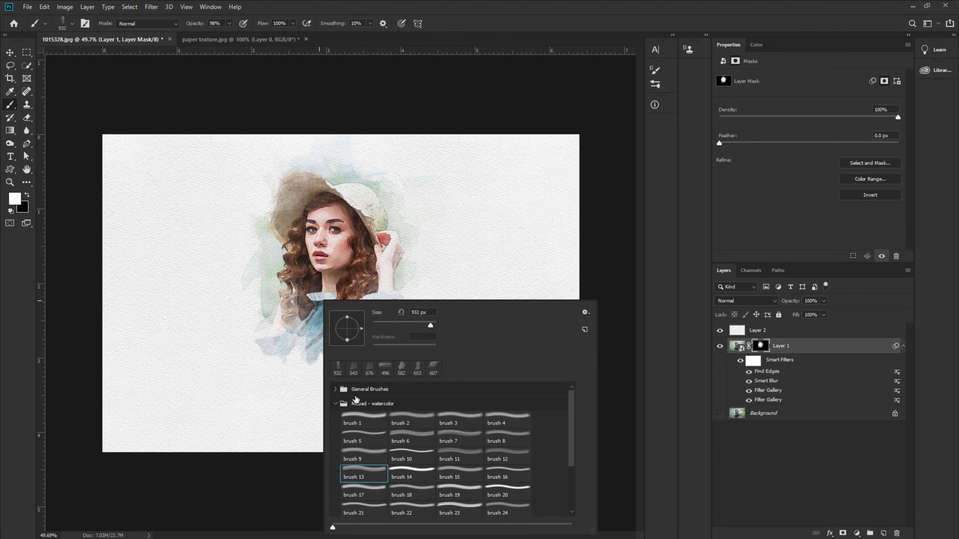
pyautogui.click(484, 471)
pyautogui.press('Return')
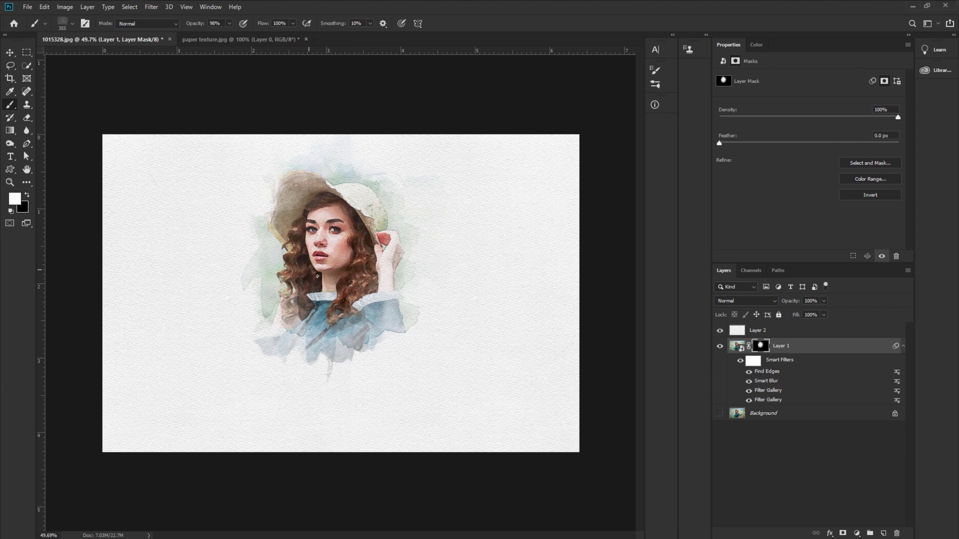
pyautogui.rightClick(317, 276)
pyautogui.click(412, 438)
pyautogui.press('Return')
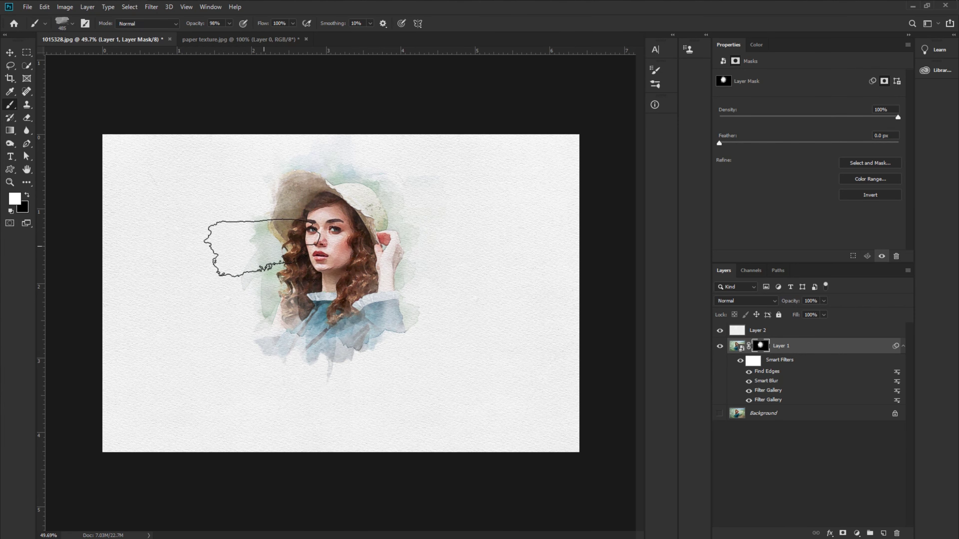
# Step: Refine the area left of the face, toggling X between hiding and revealing stamps
pyautogui.press('x')
pyautogui.click(261, 247)
pyautogui.press('x')
pyautogui.click(257, 247)
pyautogui.press('x')
pyautogui.click(253, 245)
pyautogui.press('x')
pyautogui.click(260, 246)
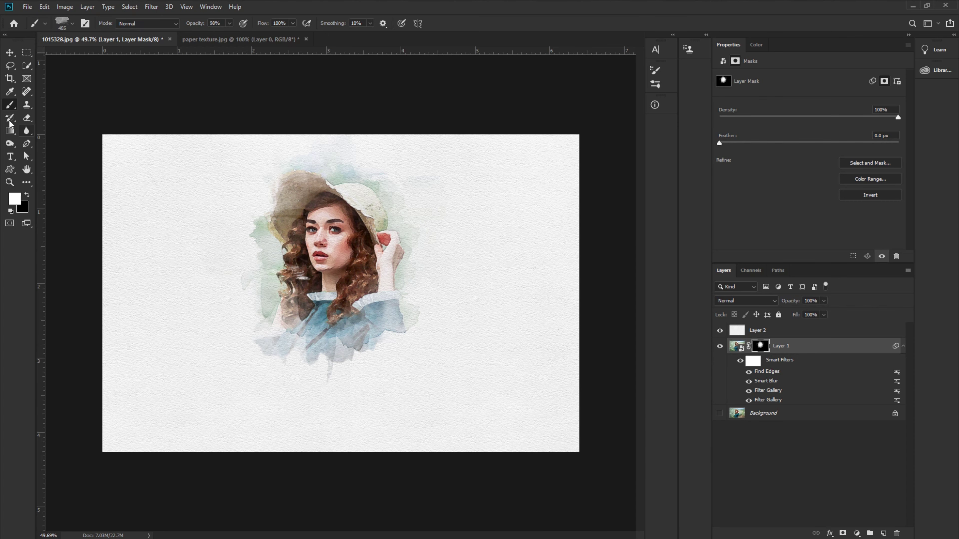
# Step: With the Move tool, add a Vibrance layer at Vibrance +7, Saturation -5, then select Layer 2
pyautogui.click(10, 52)
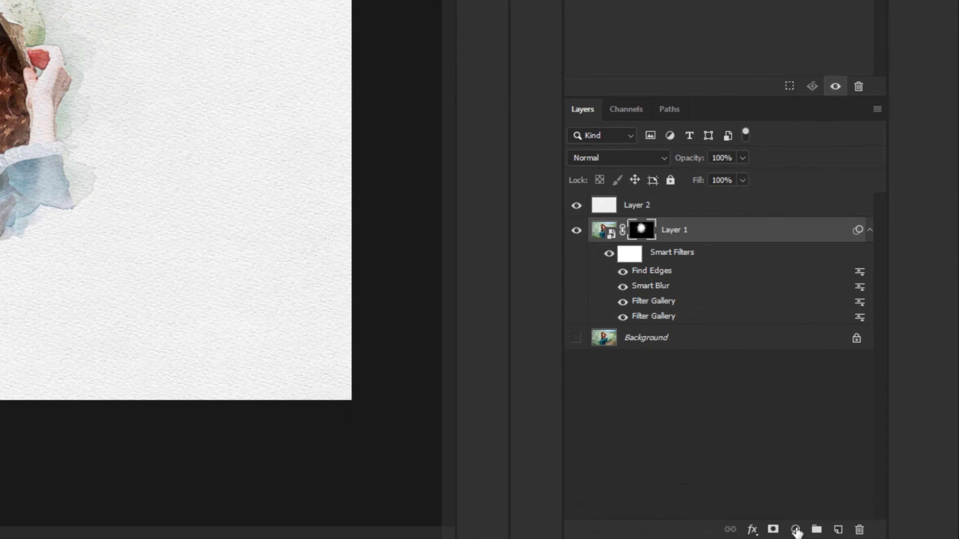
pyautogui.click(797, 531)
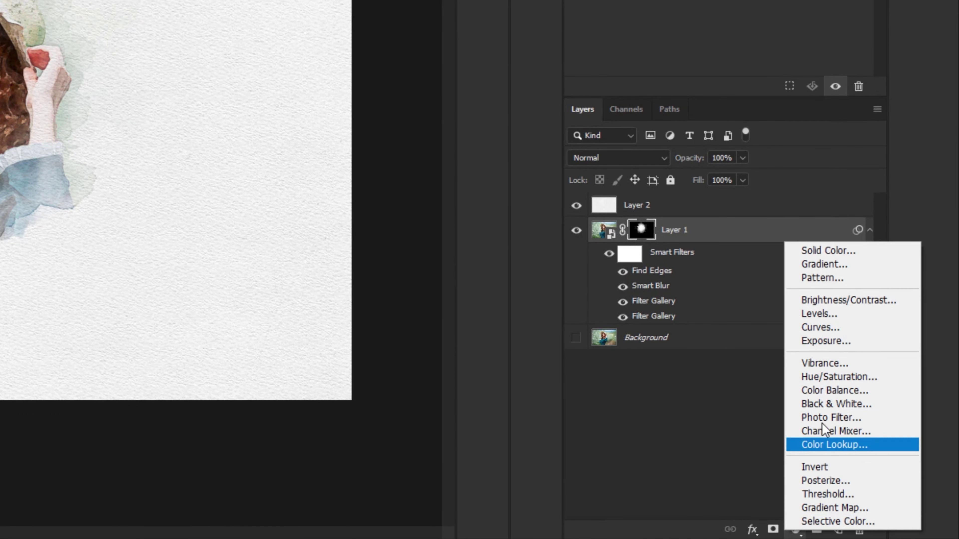
pyautogui.click(808, 361)
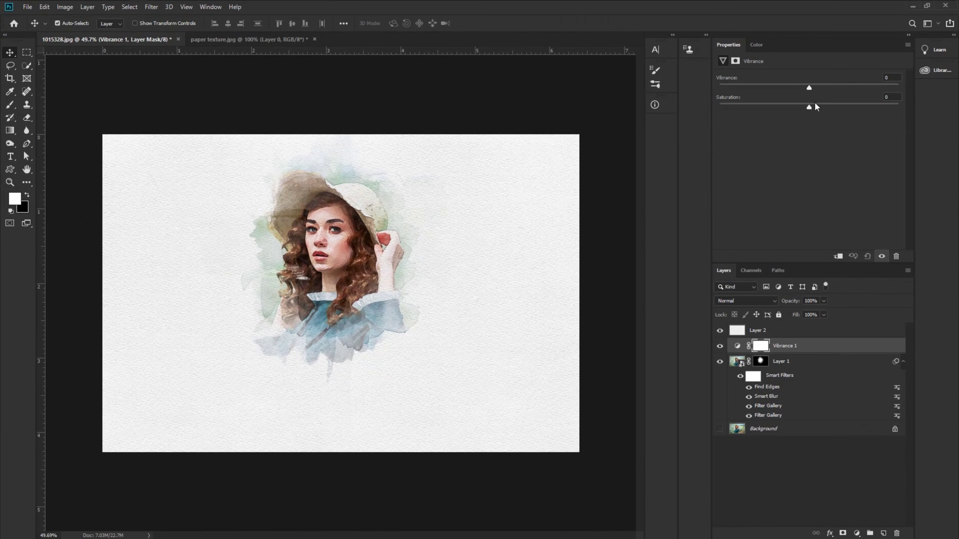
pyautogui.moveTo(809, 88); pyautogui.dragTo(849, 89)
pyautogui.moveTo(798, 108); pyautogui.dragTo(806, 107)
pyautogui.click(792, 335)
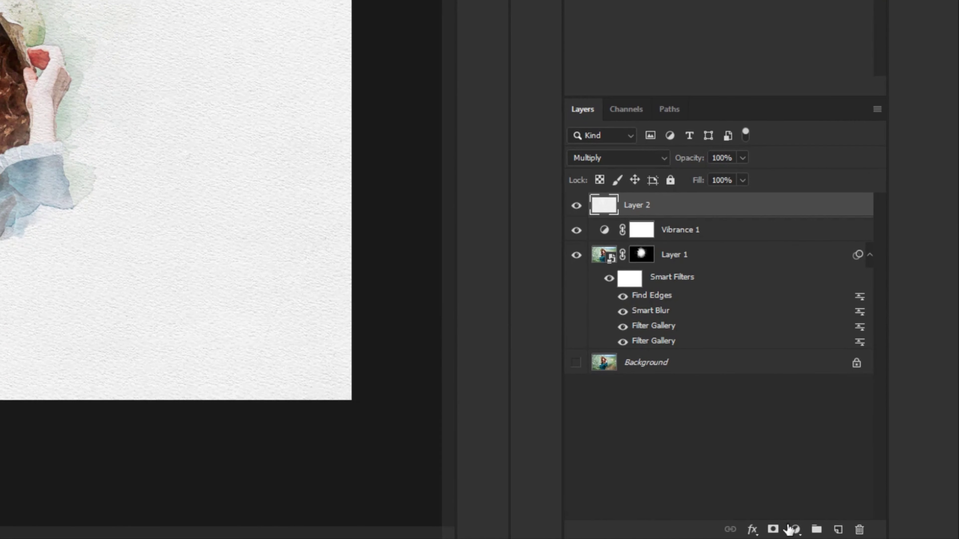
# Step: Add a Curves layer with RGB curve points 188→192 and 60→53
pyautogui.click(791, 529)
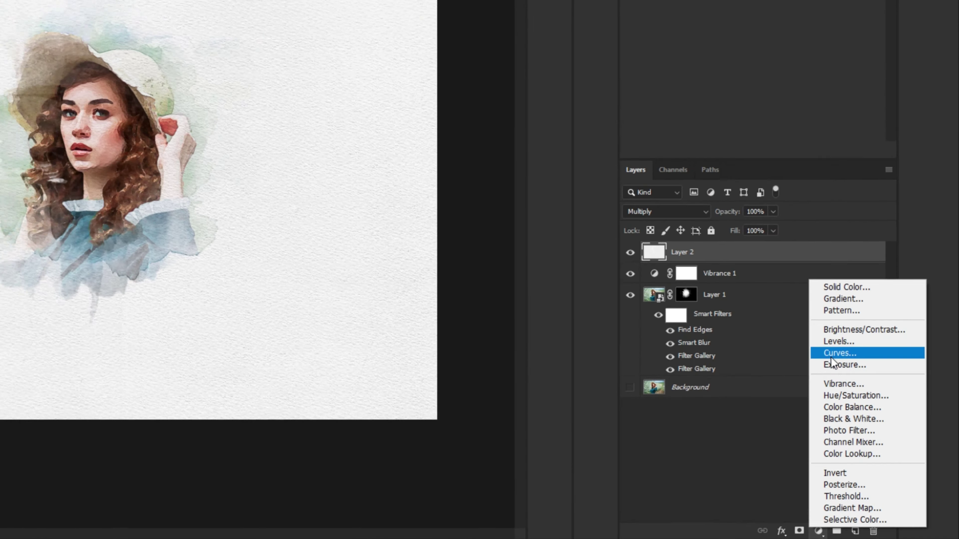
pyautogui.click(830, 355)
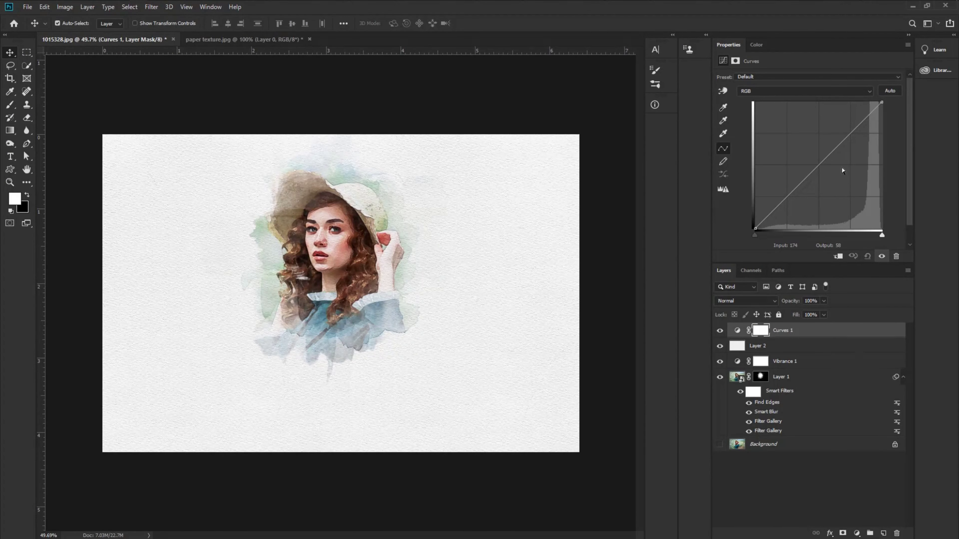
pyautogui.click(850, 134)
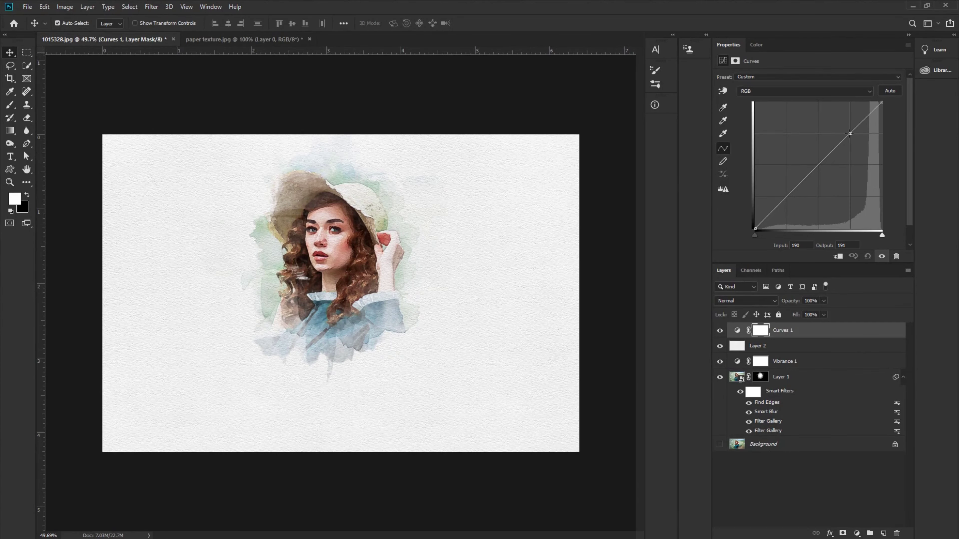
pyautogui.click(786, 201)
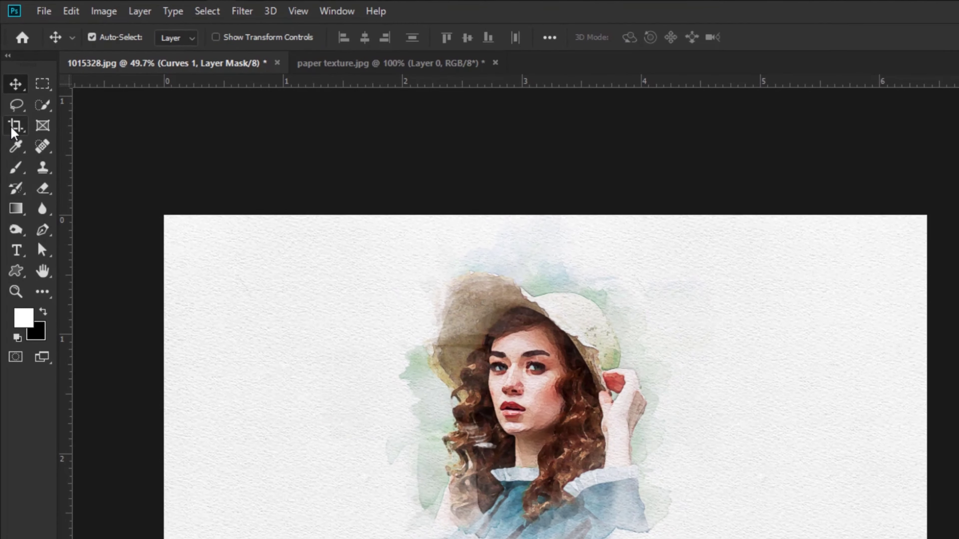
# Step: Crop with the 16:9 ratio preset, shifting the image to centre the portrait, and commit
pyautogui.click(13, 127)
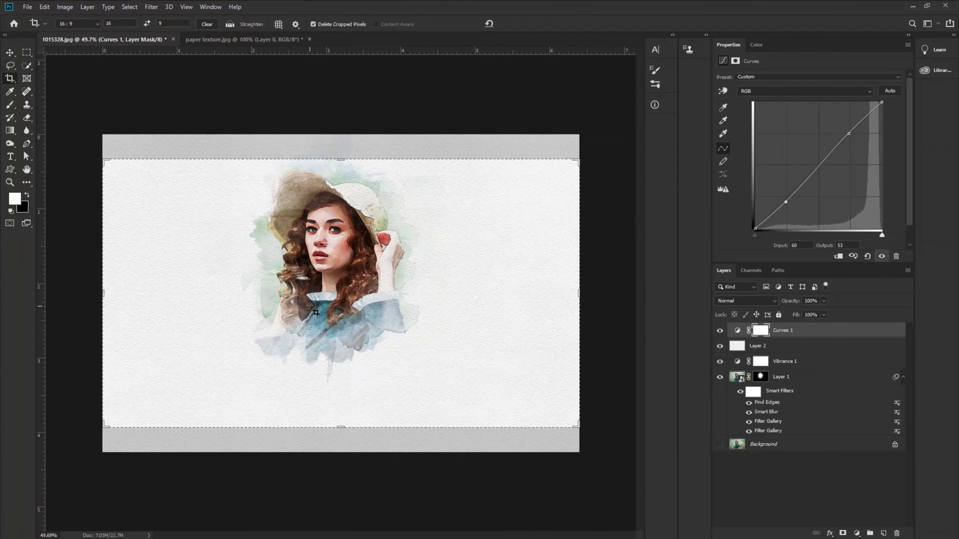
pyautogui.click(315, 312)
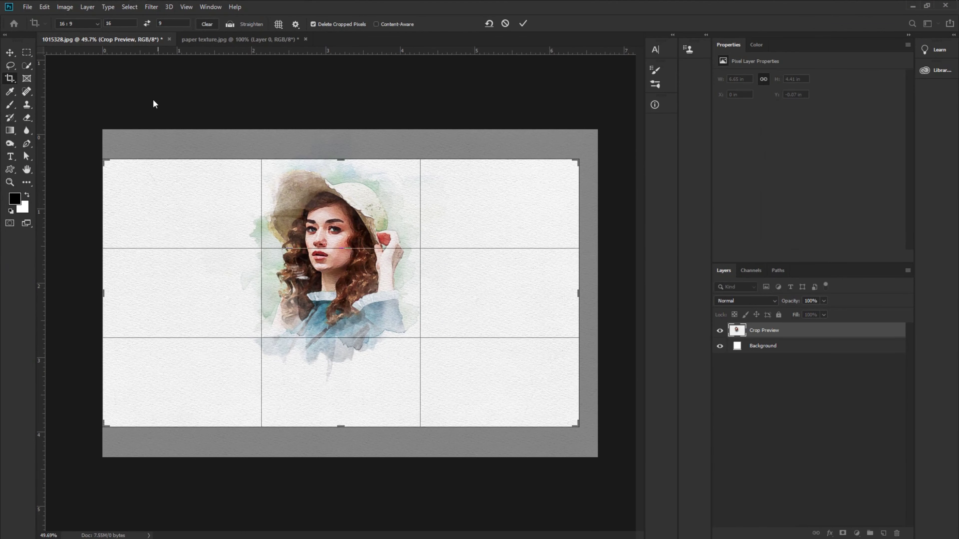
pyautogui.click(78, 24)
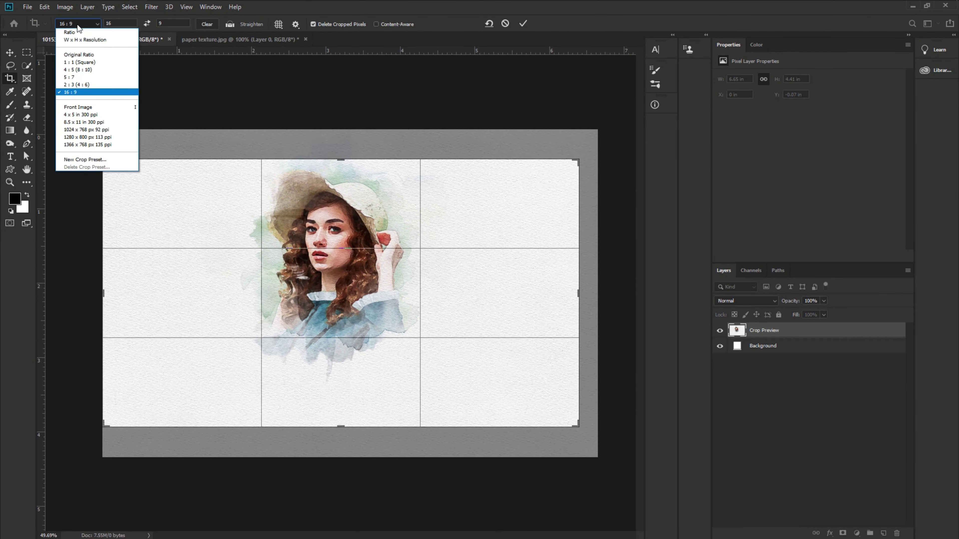
pyautogui.click(80, 94)
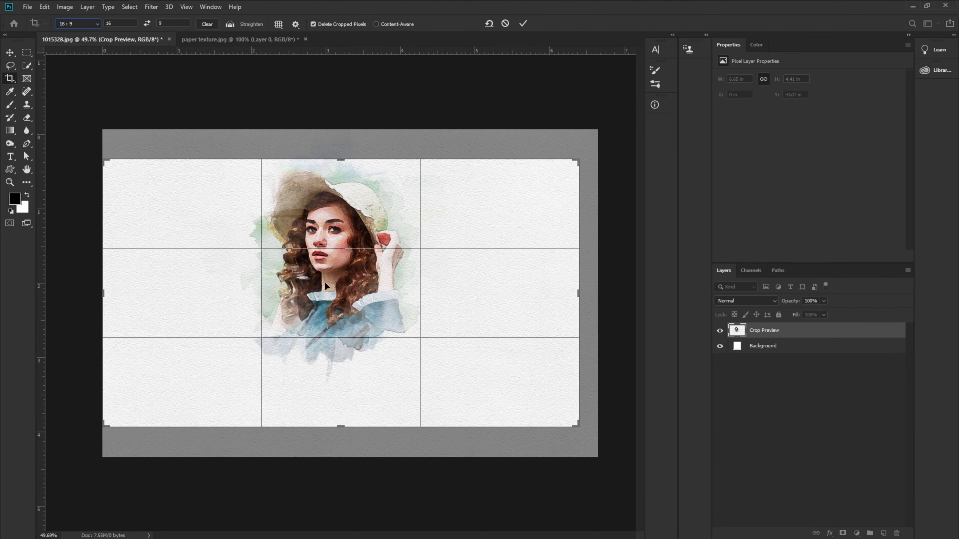
pyautogui.moveTo(330, 289); pyautogui.dragTo(330, 321)
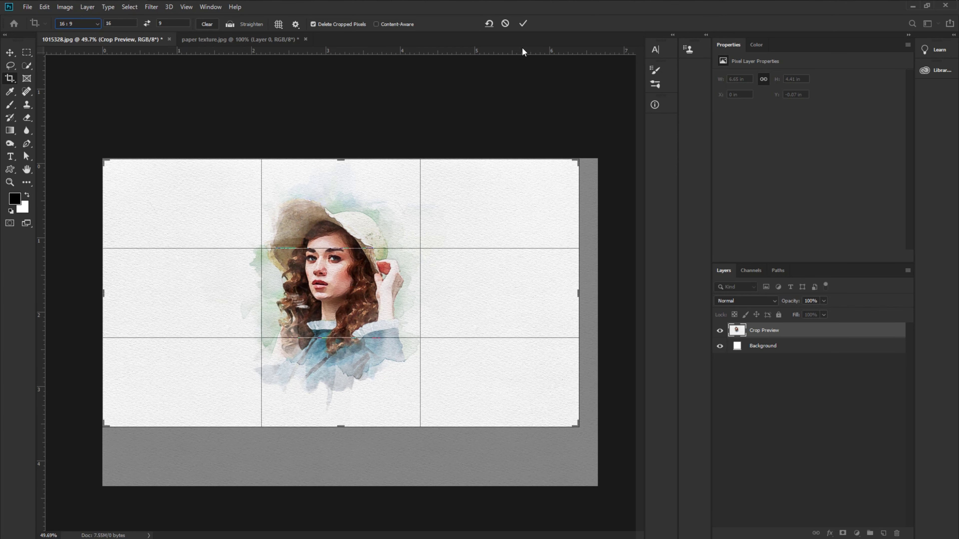
pyautogui.click(522, 23)
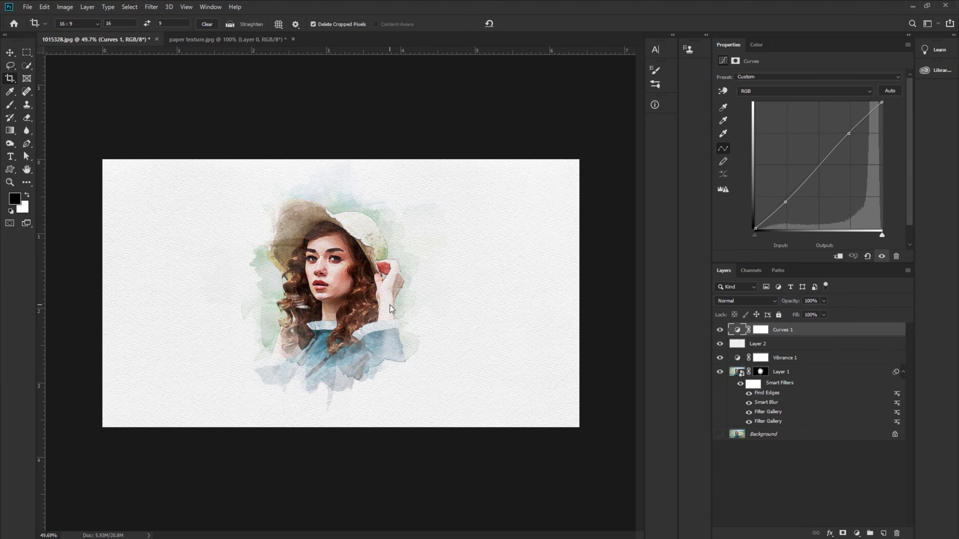
pyautogui.hotkey('ctrl', '+')
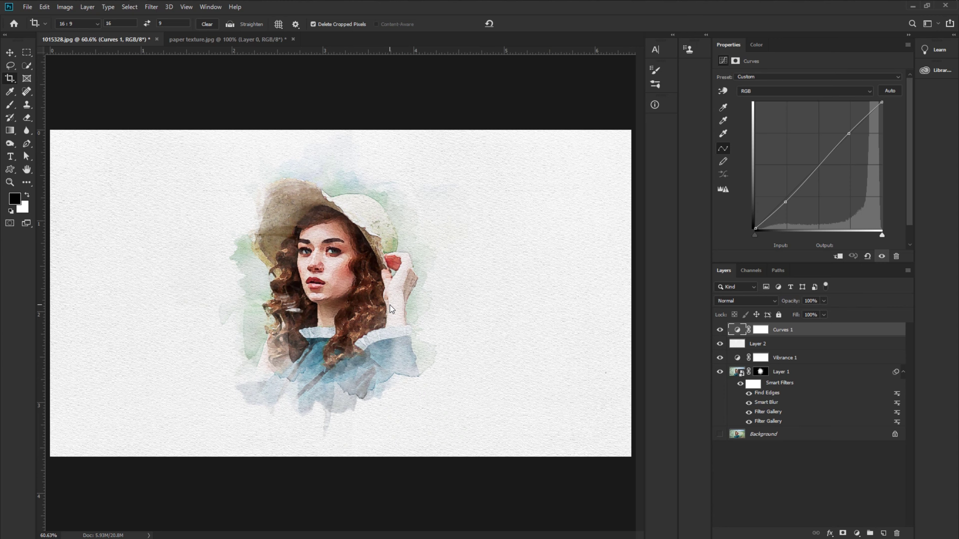